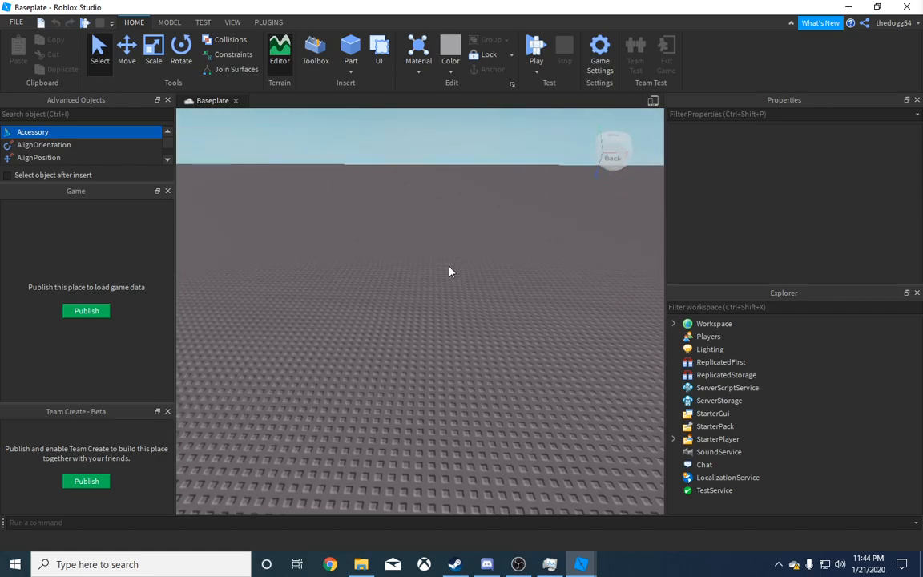
# Insert a new block part onto the baseplate.
pyautogui.click(351, 49)
pyautogui.moveTo(473, 345); pyautogui.dragTo(472, 344, button='right')
pyautogui.scroll(5, 472, 346)
pyautogui.scroll(-3, 472, 341)
# Scale the new part into a thicker rectangular block, longer than it is tall.
pyautogui.hotkey('ctrl', '3')
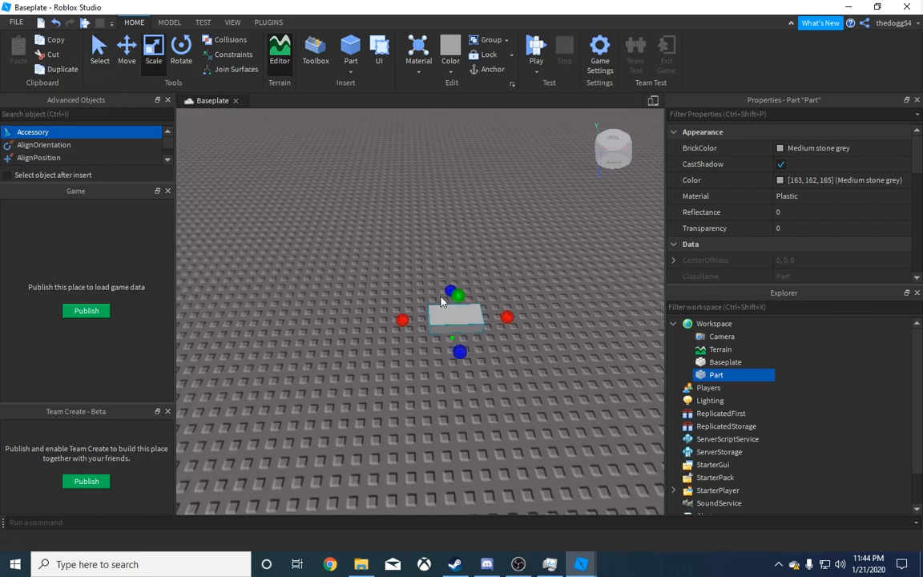
pyautogui.moveTo(507, 318); pyautogui.dragTo(495, 318)
pyautogui.moveTo(491, 319); pyautogui.dragTo(407, 318, button='right')
pyautogui.scroll(3, 489, 319)
pyautogui.moveTo(406, 319); pyautogui.dragTo(405, 306)
pyautogui.moveTo(406, 306); pyautogui.dragTo(409, 315, button='right')
pyautogui.moveTo(445, 319); pyautogui.dragTo(467, 322)
pyautogui.scroll(-3, 466, 321)
pyautogui.moveTo(467, 322); pyautogui.dragTo(465, 316, button='right')
pyautogui.scroll(3, 465, 316)
# Raise the block so that it floats above the baseplate.
pyautogui.click(132, 58)
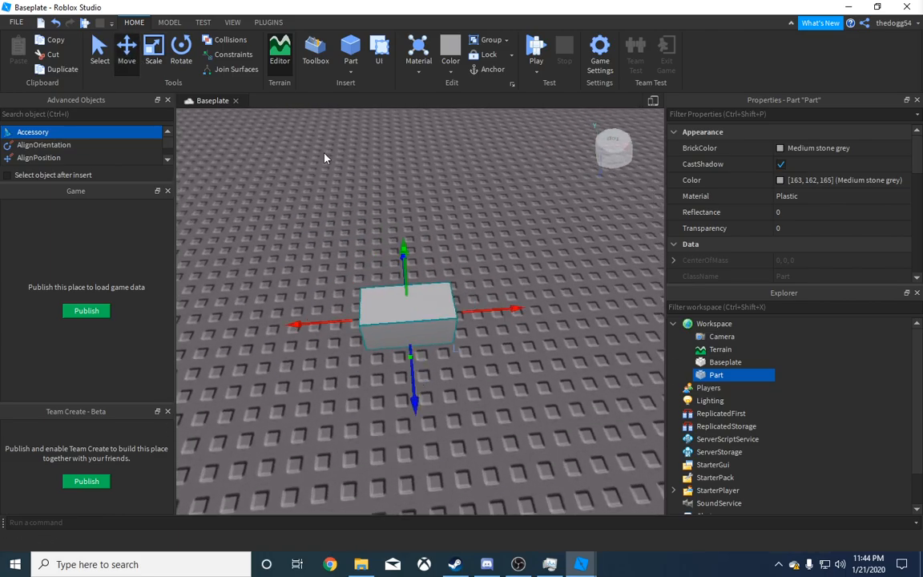
pyautogui.moveTo(407, 291); pyautogui.dragTo(401, 255)
pyautogui.moveTo(401, 256); pyautogui.dragTo(397, 239, button='right')
pyautogui.scroll(-3, 399, 254)
pyautogui.scroll(5, 399, 252)
pyautogui.moveTo(441, 120); pyautogui.dragTo(440, 67)
pyautogui.scroll(-1, 395, 221)
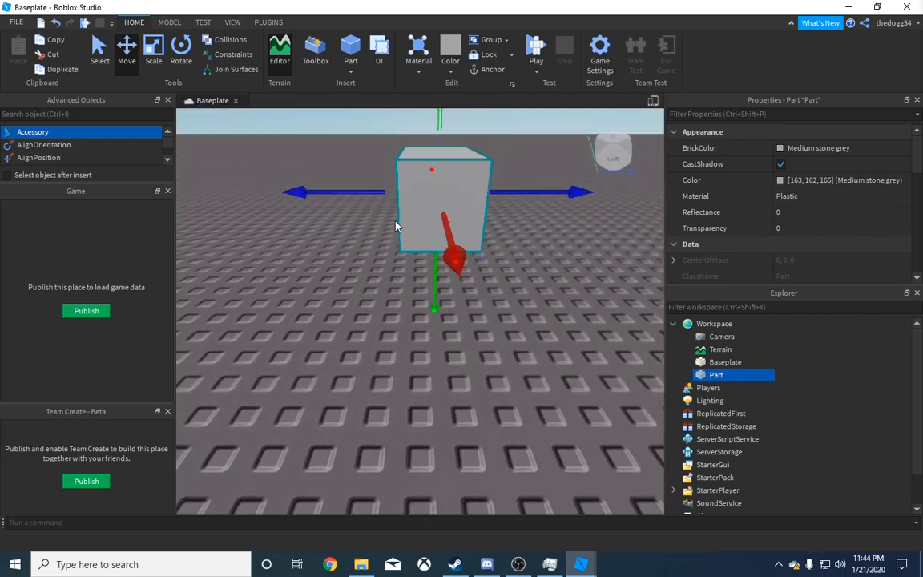
# Inspect the raised block from several sides and distances.
pyautogui.scroll(-3, 395, 226)
pyautogui.moveTo(395, 226); pyautogui.dragTo(391, 251, button='right')
pyautogui.scroll(4, 396, 225)
pyautogui.scroll(-3, 395, 226)
pyautogui.scroll(5, 390, 251)
pyautogui.scroll(-5, 390, 251)
pyautogui.scroll(5, 390, 252)
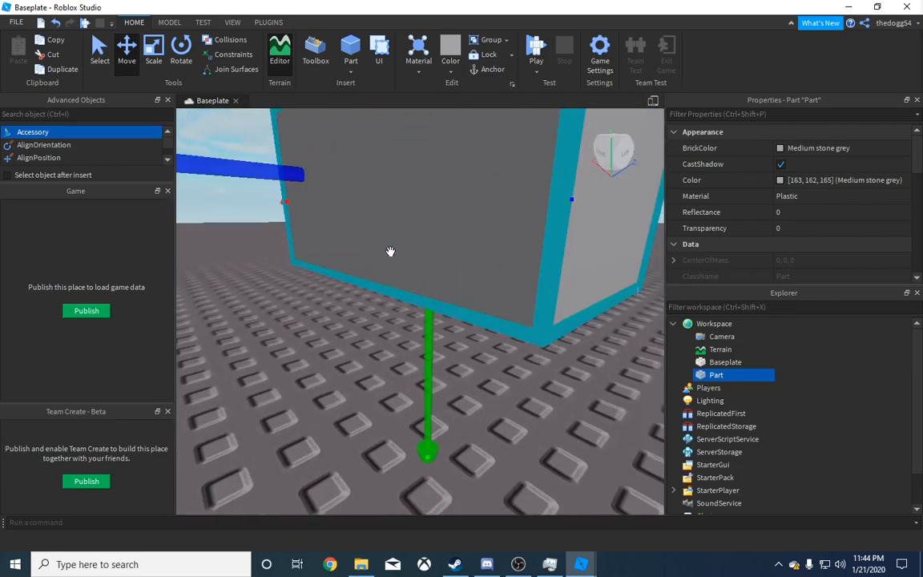
pyautogui.scroll(-5, 390, 252)
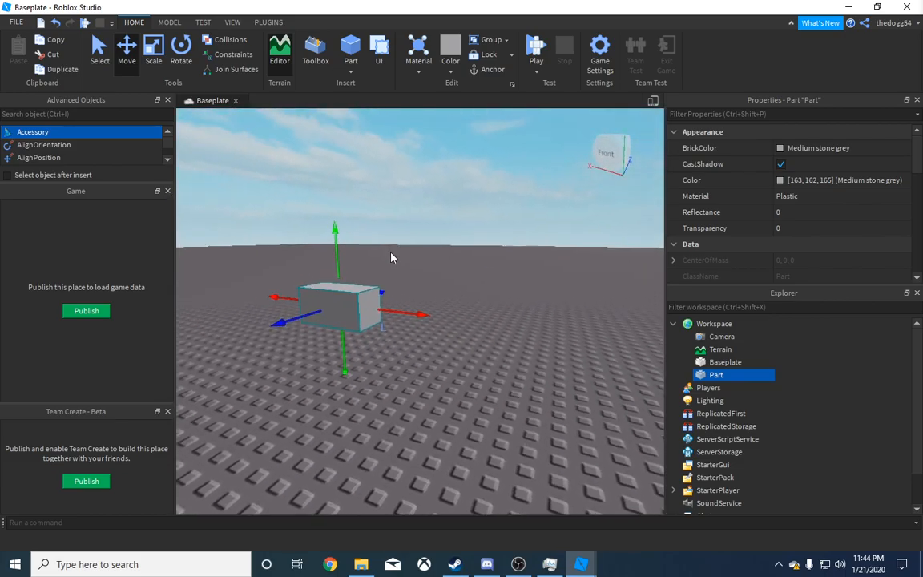
pyautogui.scroll(2, 391, 255)
pyautogui.scroll(-2, 391, 250)
# Duplicate the block and turn the copy into a cube placed above one end of the original.
pyautogui.hotkey('ctrl', 'd')
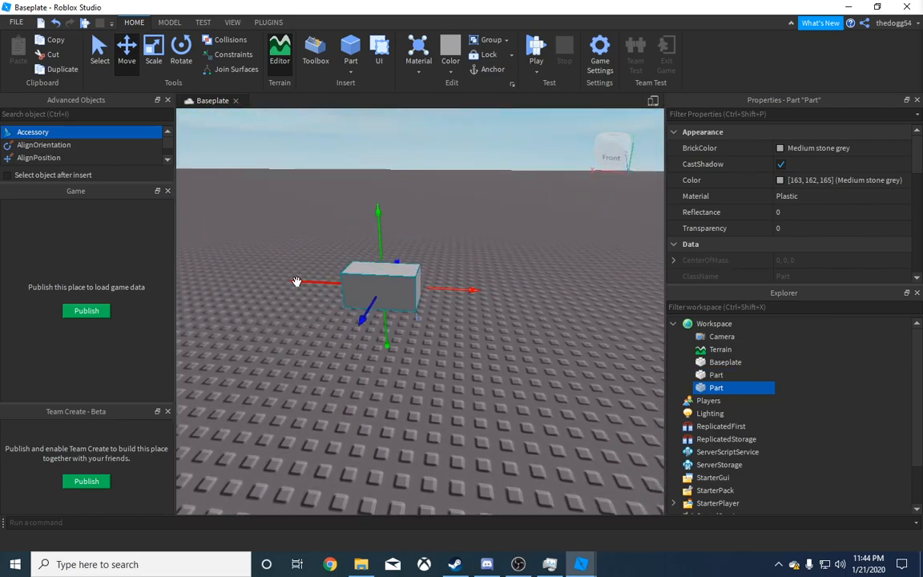
pyautogui.moveTo(297, 281); pyautogui.dragTo(474, 255)
pyautogui.hotkey('ctrl', '3')
pyautogui.moveTo(459, 332); pyautogui.dragTo(457, 331, button='right')
pyautogui.press('w')
# Duplicate the lower rectangular block in place.
pyautogui.click(442, 267)
pyautogui.press('a')
pyautogui.moveTo(441, 267); pyautogui.dragTo(442, 268, button='right')
pyautogui.press('w')
pyautogui.press('d')
pyautogui.rightClick(707, 385)
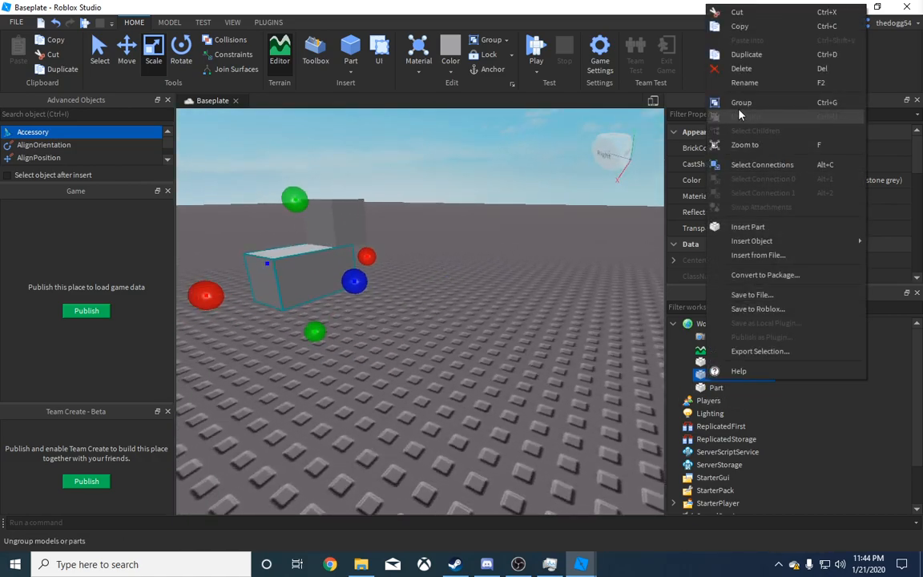
pyautogui.click(739, 54)
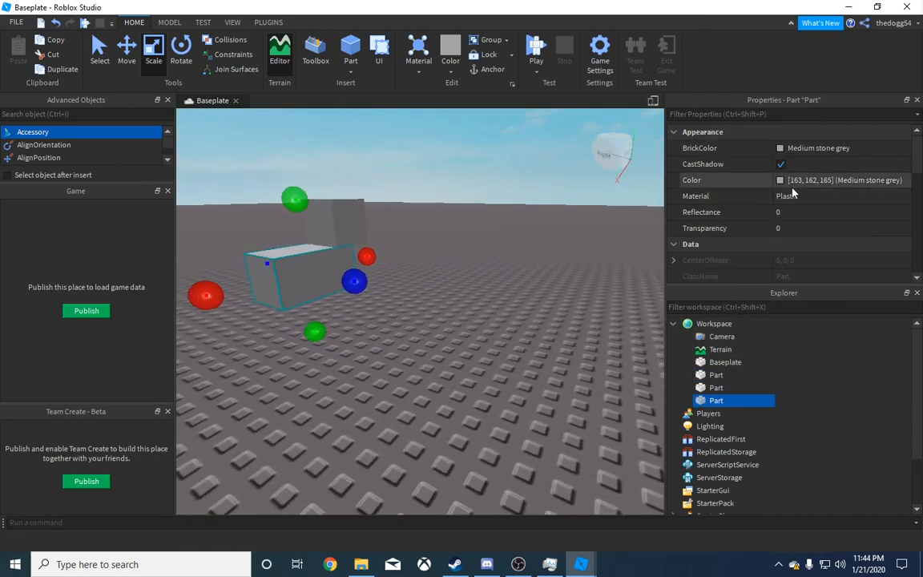
# Rename the duplicated lower block to HumanoidRootPart.
pyautogui.scroll(-3, 791, 233)
pyautogui.click(801, 152)
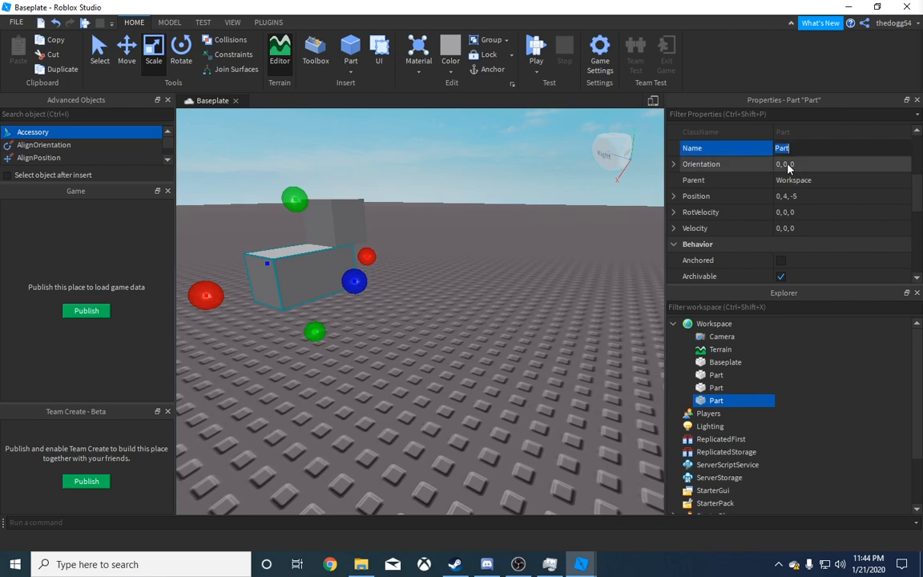
pyautogui.write('HumanoidRootPart')
pyautogui.press('Return')
pyautogui.scroll(3, 464, 341)
pyautogui.moveTo(463, 340); pyautogui.dragTo(470, 328, button='right')
pyautogui.scroll(-3, 470, 328)
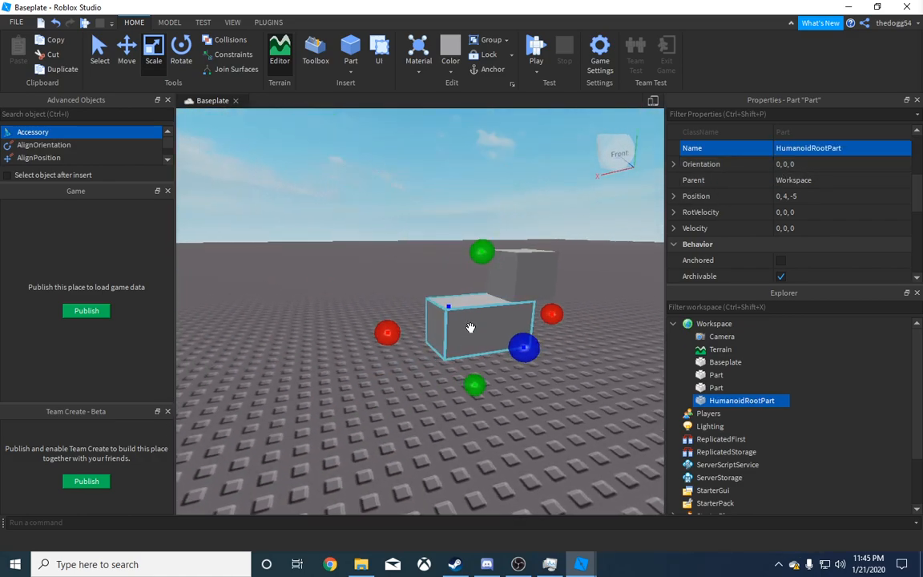
# Rename the upper cube to Head.
pyautogui.click(529, 264)
pyautogui.click(496, 334)
pyautogui.click(573, 359)
pyautogui.moveTo(572, 360); pyautogui.dragTo(573, 359, button='right')
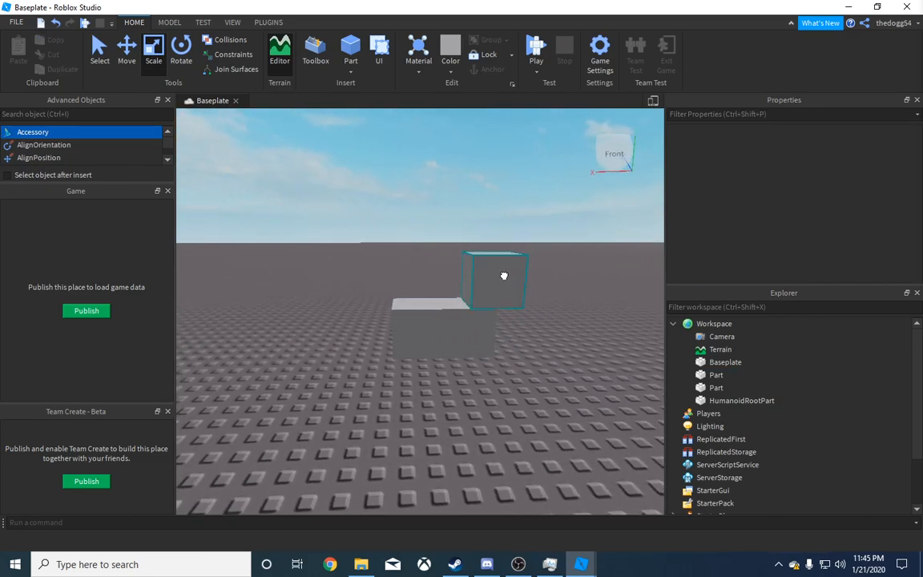
pyautogui.click(504, 276)
pyautogui.scroll(-5, 695, 190)
pyautogui.click(782, 147)
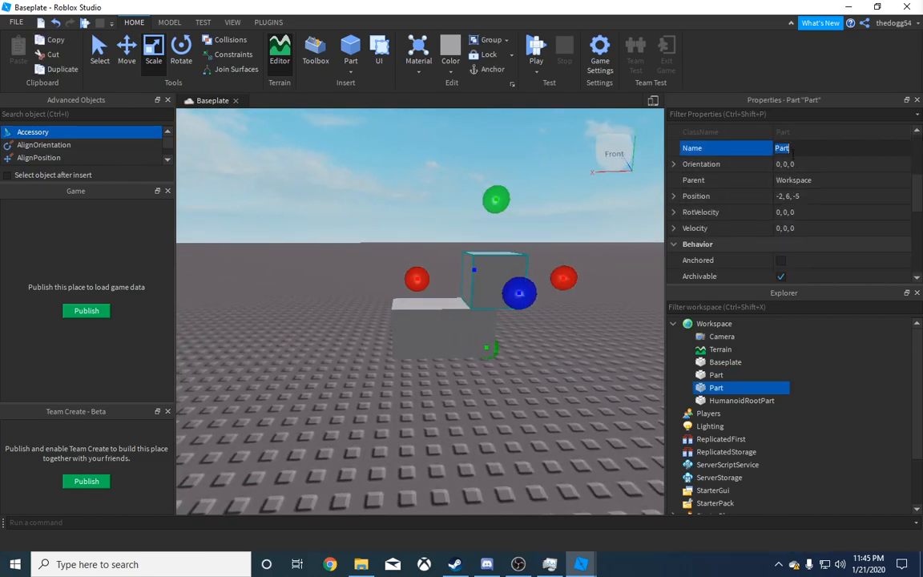
pyautogui.write('Head')
pyautogui.press('Return')
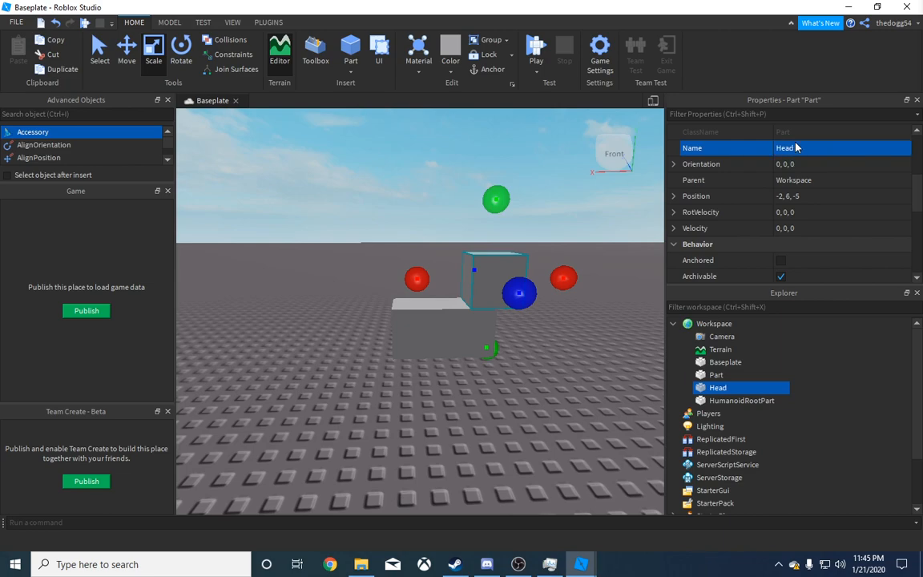
# Rename the remaining lower block, still named Part, to Torso.
pyautogui.click(719, 374)
pyautogui.rightClick(719, 374)
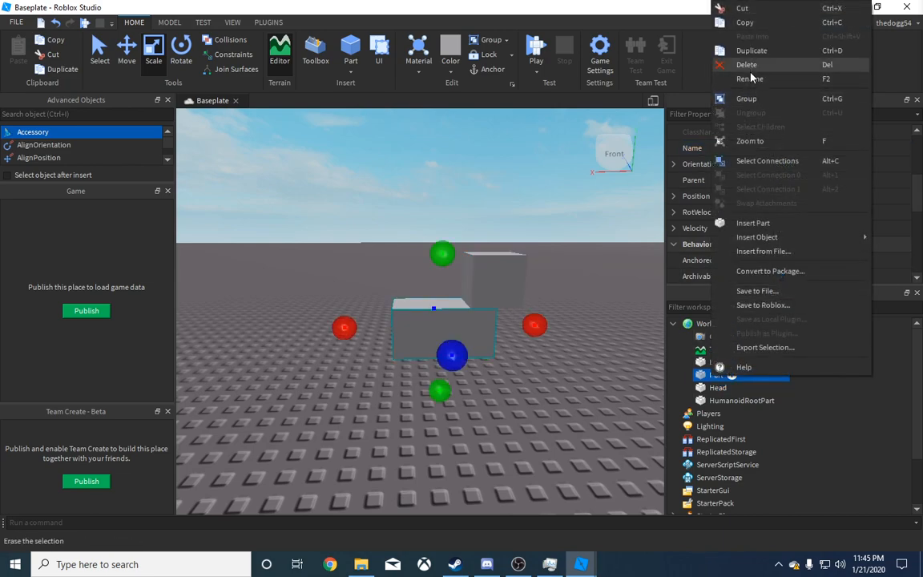
pyautogui.click(751, 78)
pyautogui.write('Torso')
pyautogui.press('Return')
# Group Torso, Head and HumanoidRootPart into one model and name it enemy.
pyautogui.keyDown('shift'); pyautogui.click(708, 402); pyautogui.keyUp('shift')
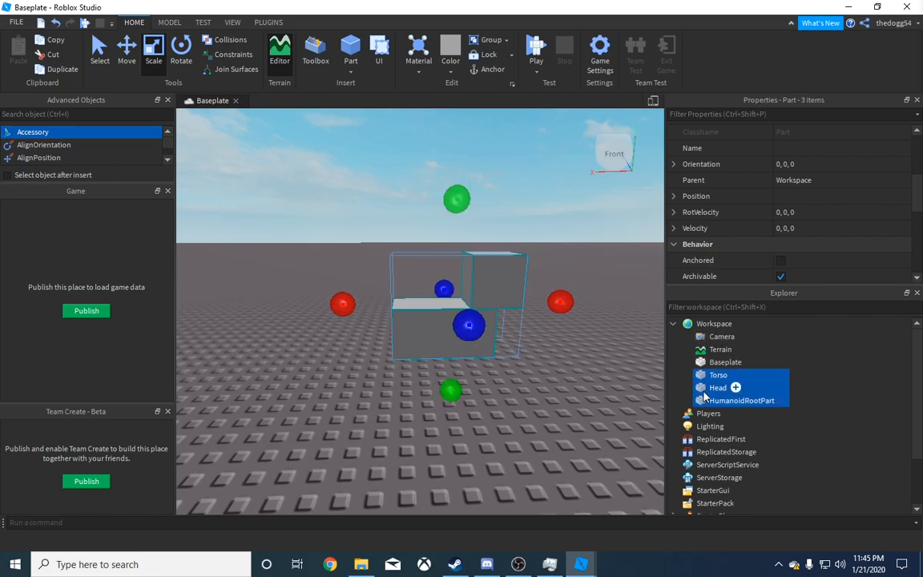
pyautogui.press('f')
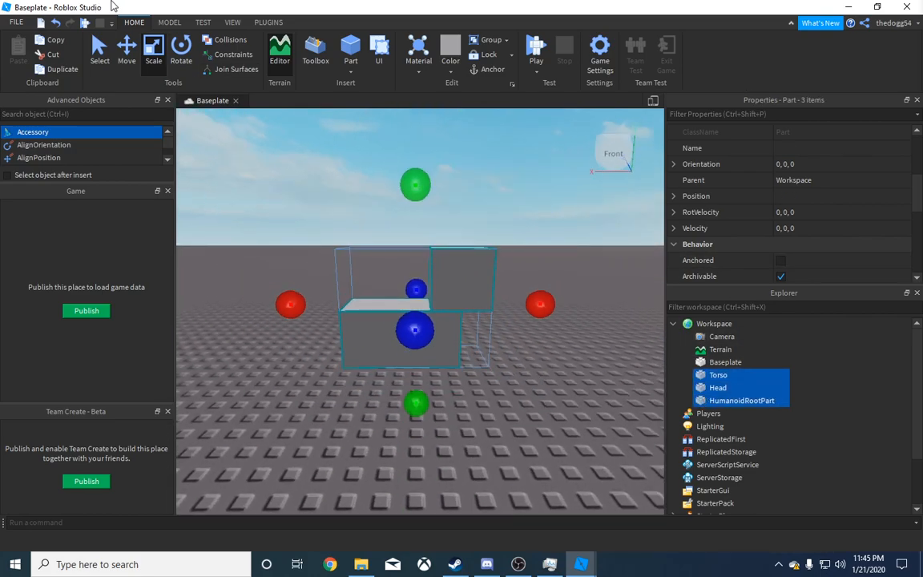
pyautogui.click(167, 23)
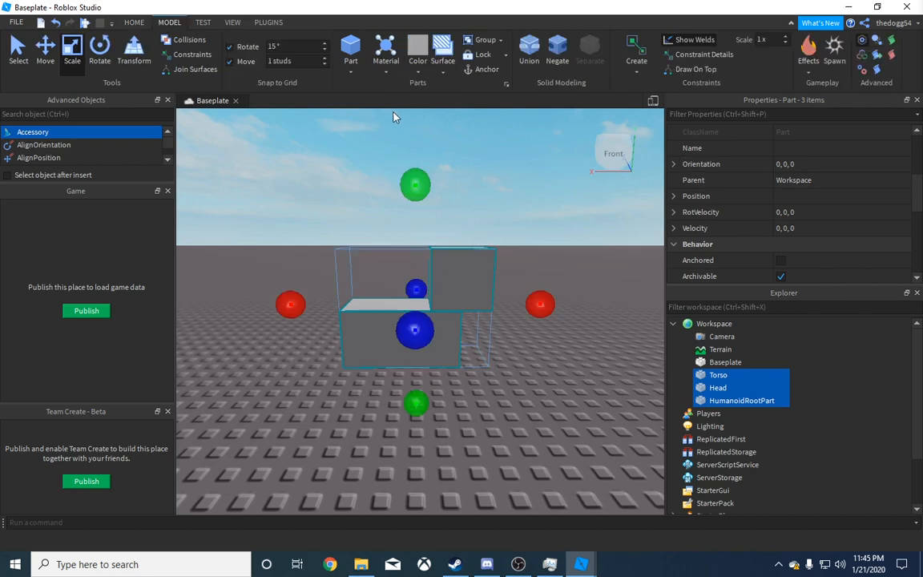
pyautogui.click(495, 40)
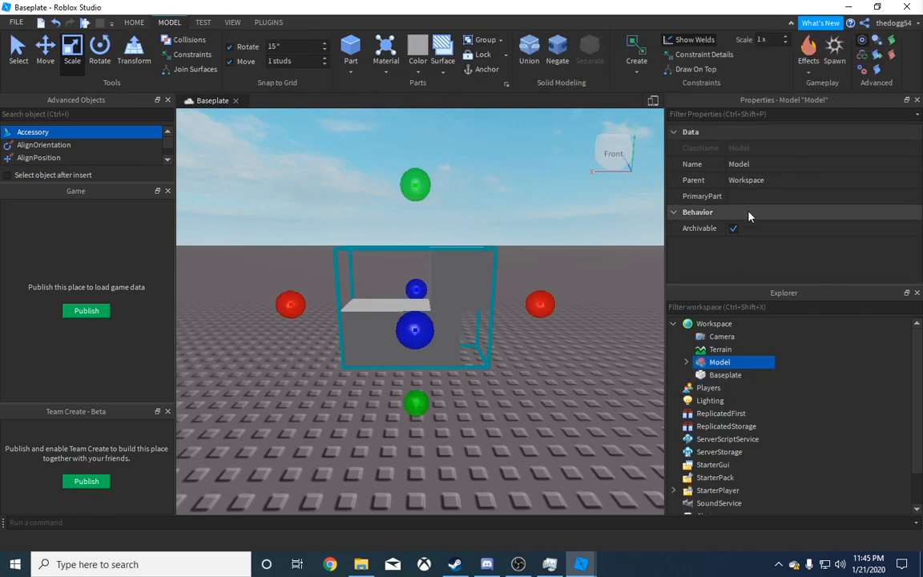
pyautogui.click(773, 165)
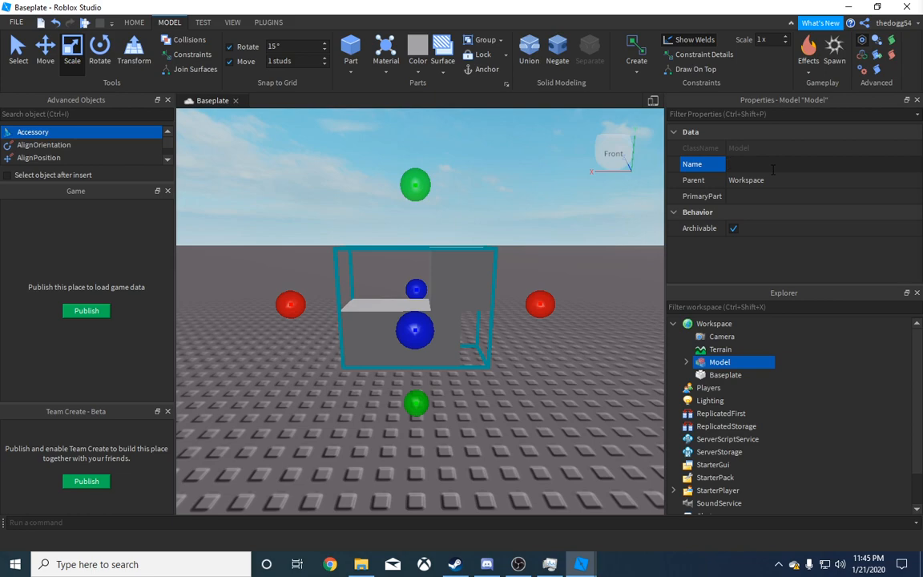
pyautogui.write('enemy')
pyautogui.press('Return')
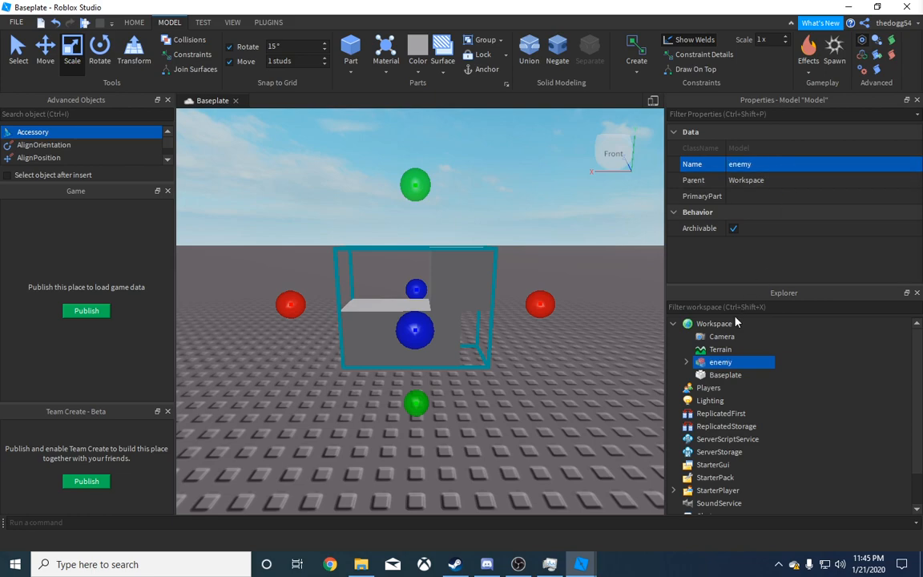
# Set the enemy model's PrimaryPart to HumanoidRootPart.
pyautogui.click(686, 363)
pyautogui.click(752, 196)
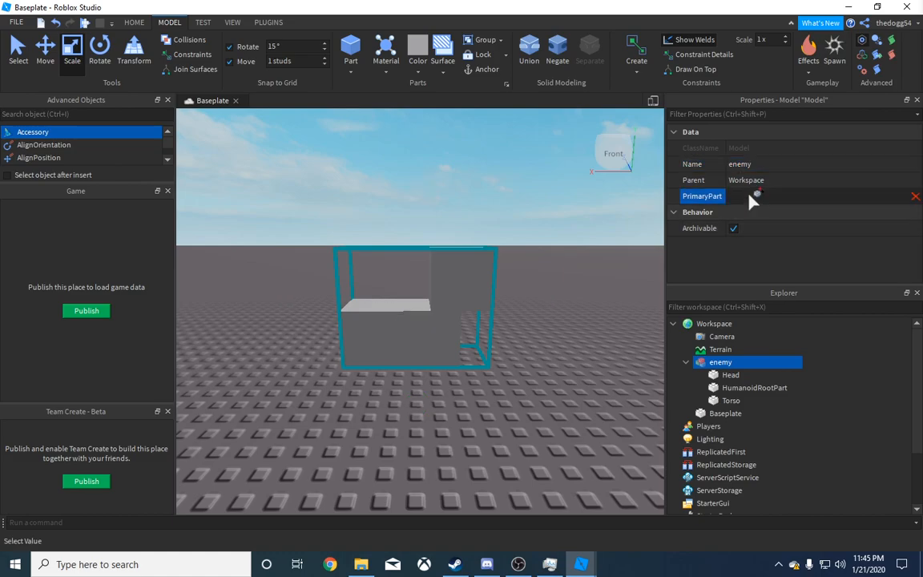
pyautogui.click(753, 389)
pyautogui.click(479, 348)
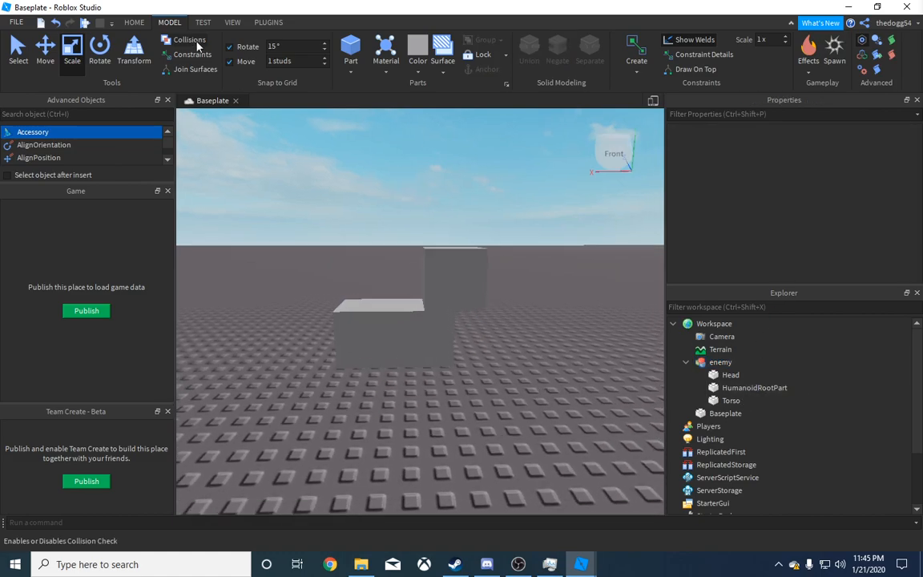
pyautogui.click(128, 23)
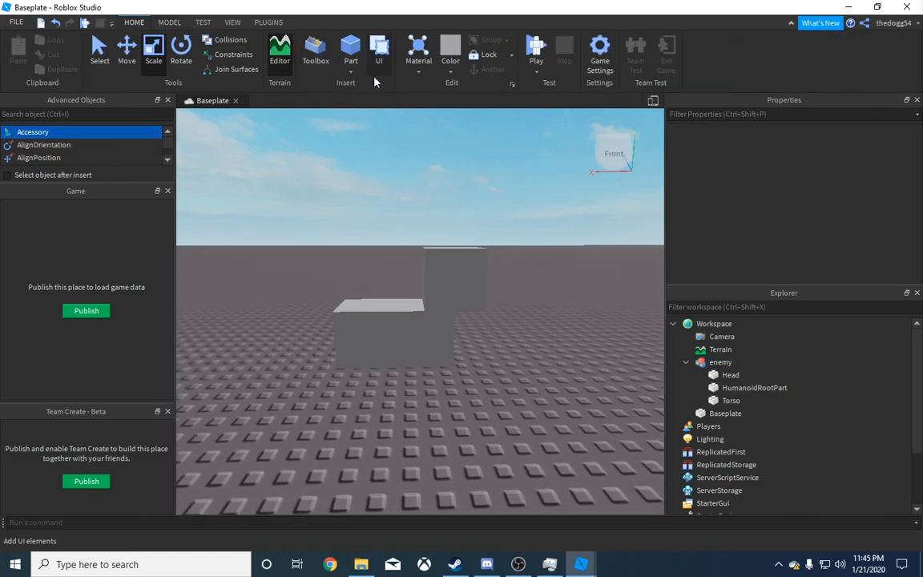
pyautogui.click(222, 22)
pyautogui.click(202, 23)
pyautogui.click(167, 22)
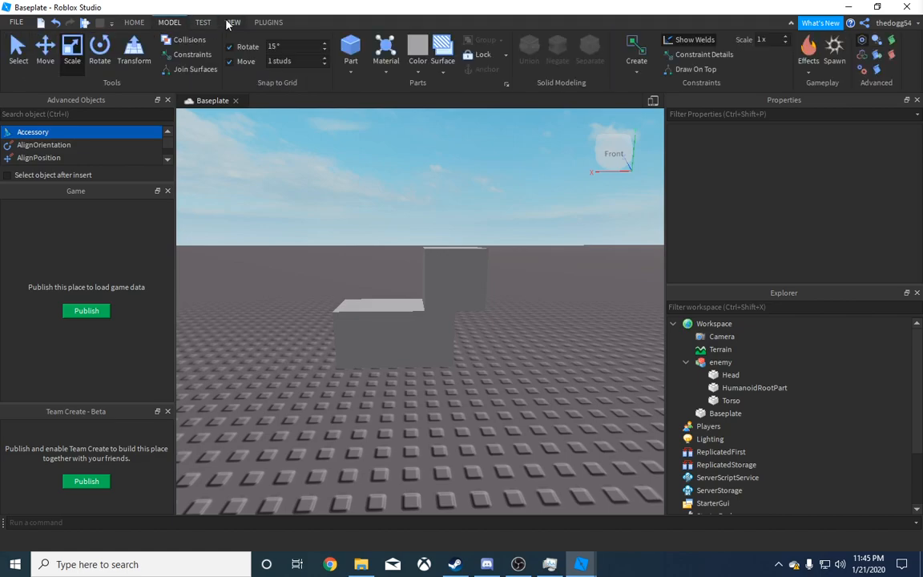
# Insert a Humanoid object into the enemy model.
pyautogui.click(720, 362)
pyautogui.scroll(-2, 513, 229)
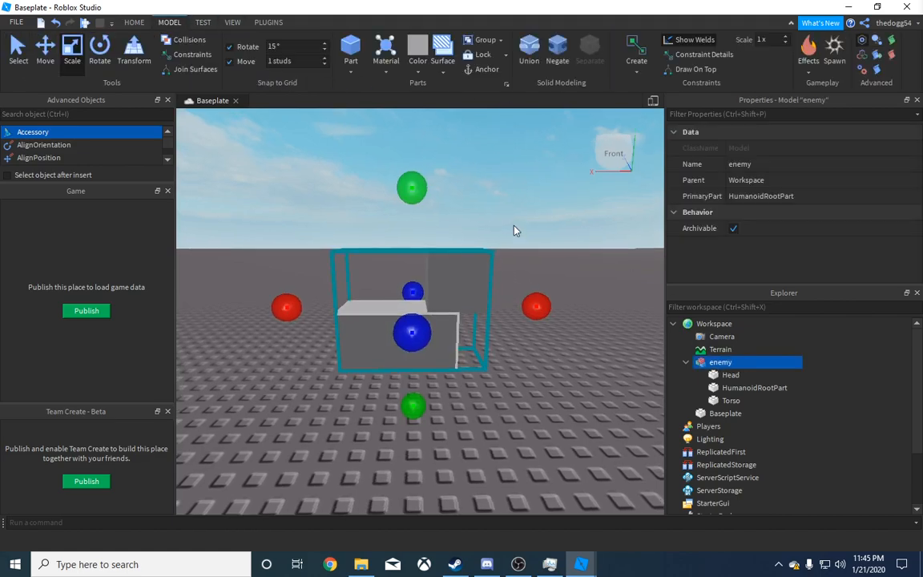
pyautogui.click(741, 363)
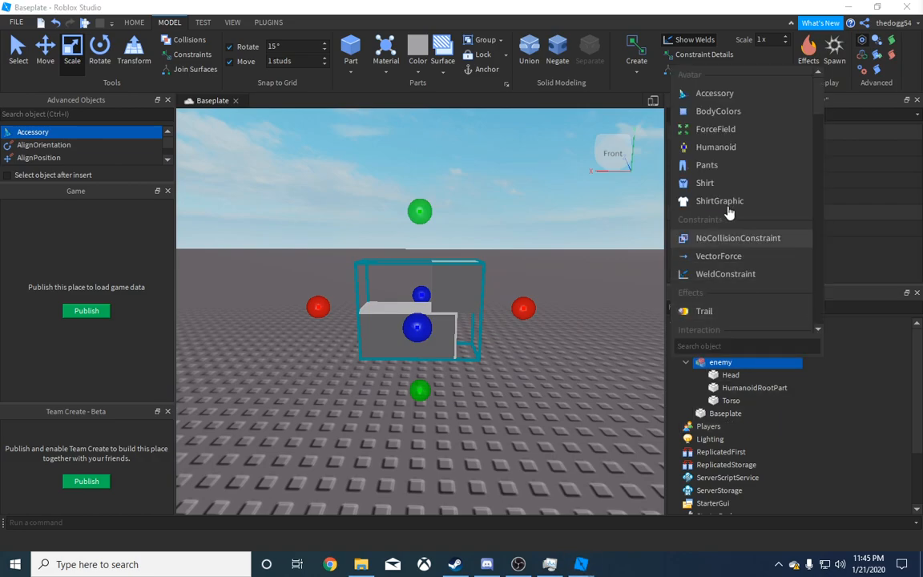
pyautogui.click(713, 147)
pyautogui.moveTo(510, 391); pyautogui.dragTo(487, 391, button='right')
pyautogui.scroll(-2, 510, 388)
pyautogui.click(718, 375)
pyautogui.scroll(1, 487, 391)
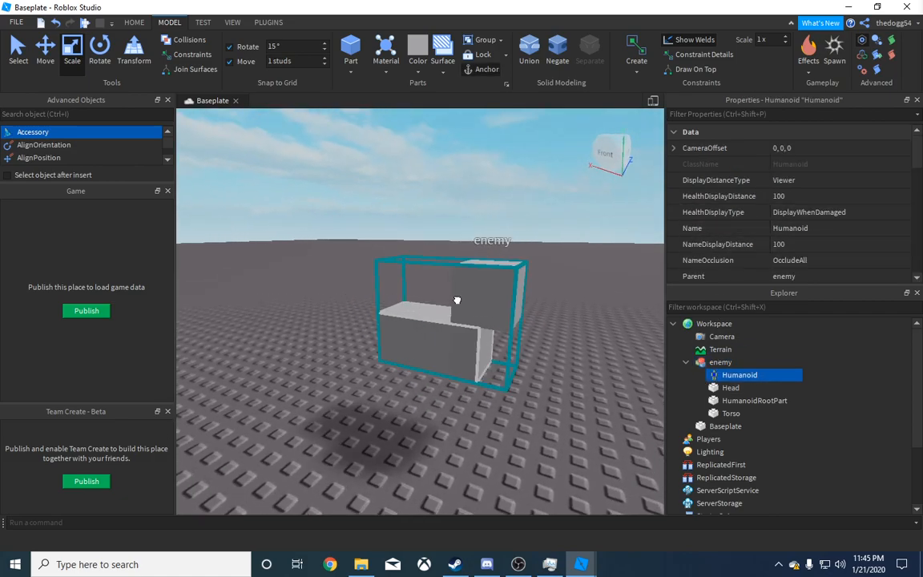
# Inspect the enemy model in the viewport from different distances and angles.
pyautogui.click(457, 301)
pyautogui.scroll(3, 410, 222)
pyautogui.moveTo(410, 221); pyautogui.dragTo(410, 222, button='right')
pyautogui.press('s')
pyautogui.press('w')
pyautogui.press('s')
pyautogui.press('w')
pyautogui.click(421, 214)
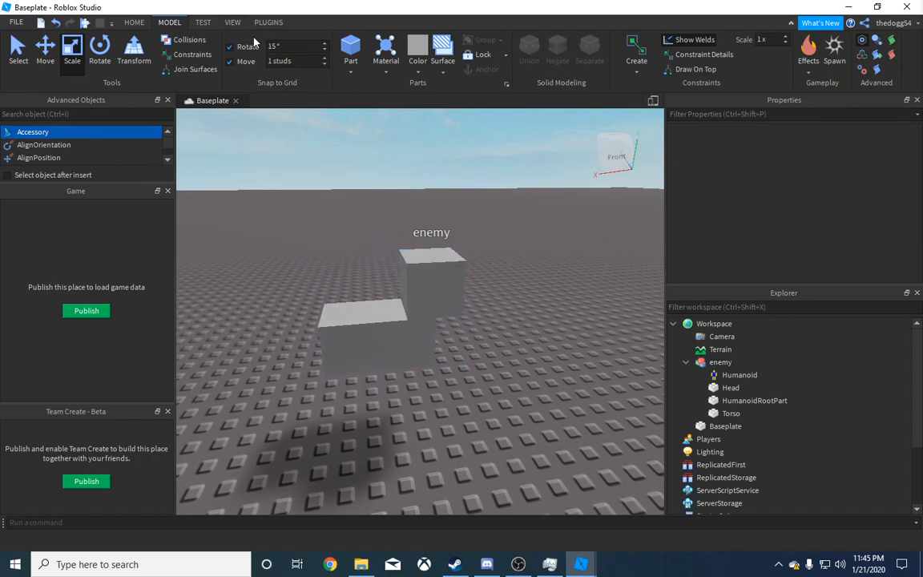
# Review the properties of the enemy's Humanoid.
pyautogui.click(203, 22)
pyautogui.click(233, 21)
pyautogui.click(739, 374)
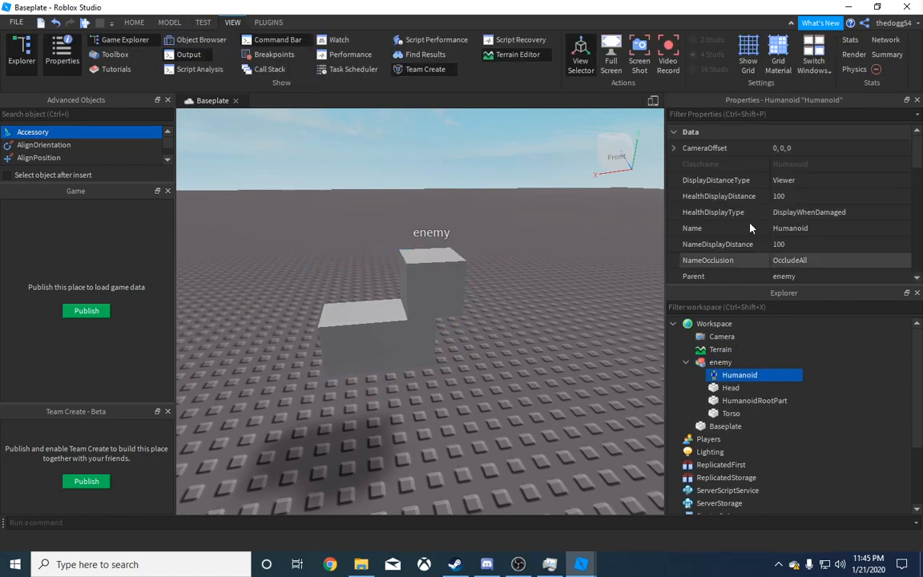
pyautogui.scroll(-10, 814, 184)
pyautogui.scroll(8, 812, 210)
pyautogui.click(812, 184)
pyautogui.click(564, 303)
pyautogui.scroll(4, 538, 295)
pyautogui.rightClick(536, 297)
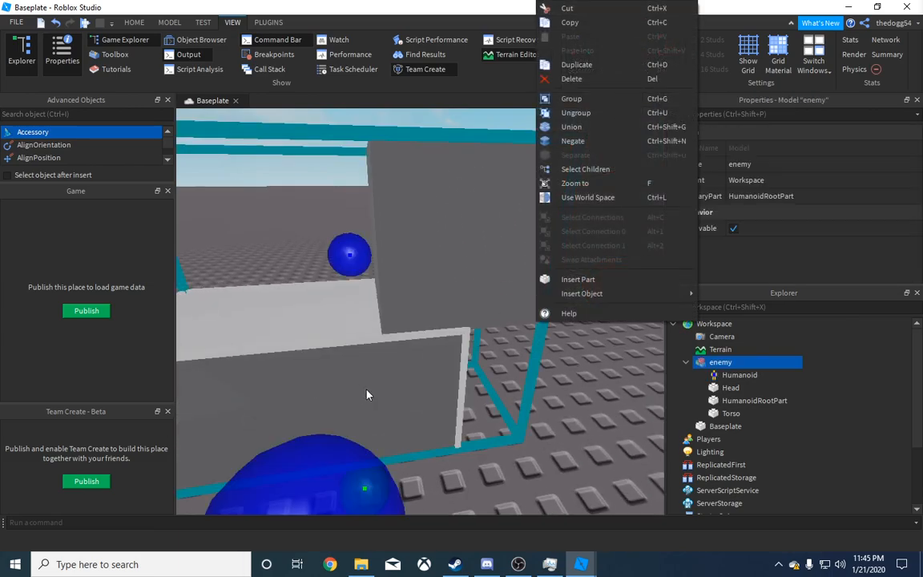
pyautogui.click(548, 443)
pyautogui.scroll(-5, 550, 445)
pyautogui.click(474, 346)
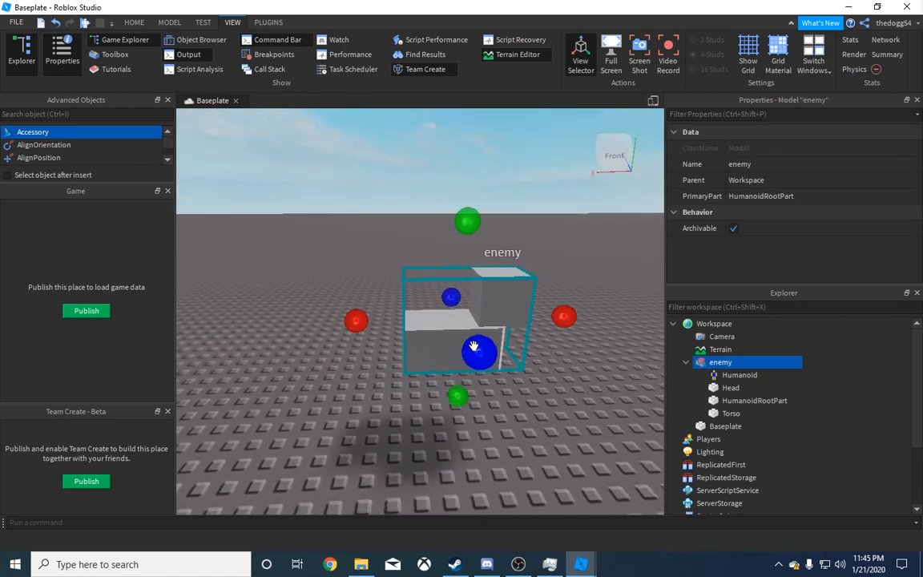
pyautogui.click(605, 443)
pyautogui.scroll(4, 550, 399)
pyautogui.click(450, 347)
pyautogui.click(634, 431)
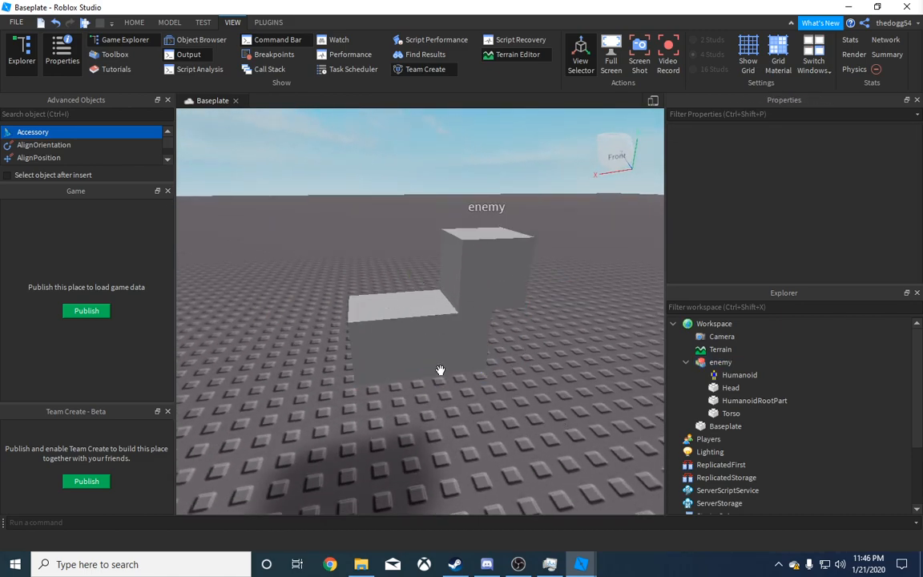
pyautogui.click(428, 318)
pyautogui.click(495, 408)
# Set the HipHeight of the enemy's Humanoid to 5.
pyautogui.click(203, 23)
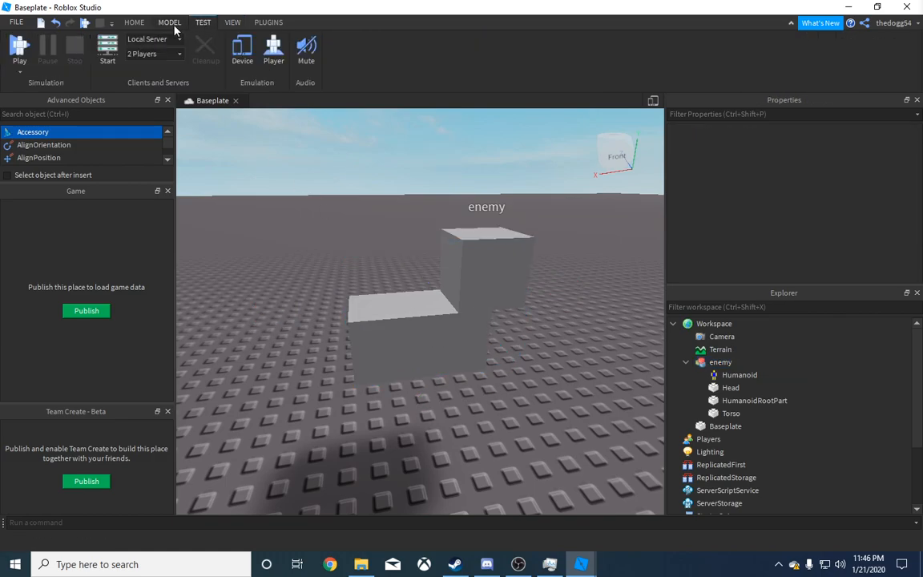
pyautogui.click(448, 351)
pyautogui.click(753, 375)
pyautogui.scroll(-5, 742, 200)
pyautogui.scroll(-3, 743, 199)
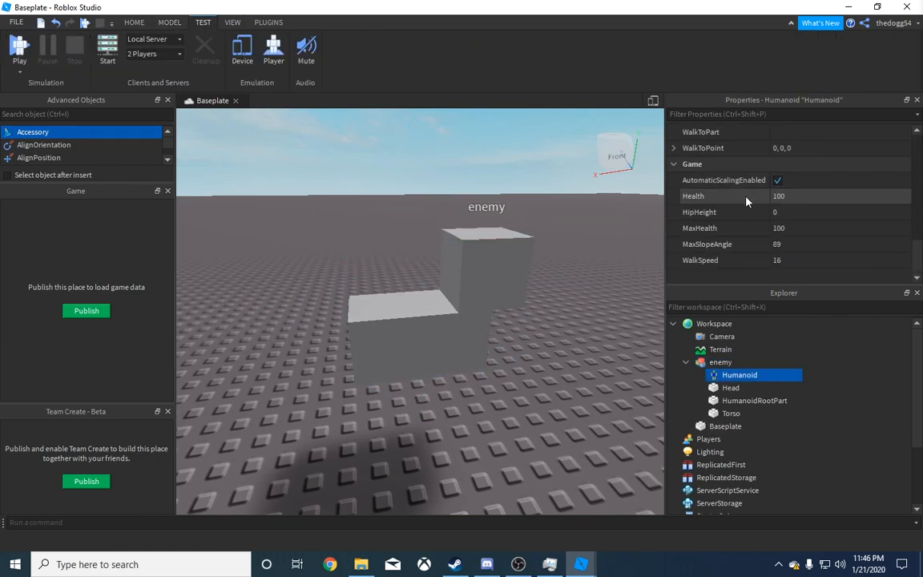
pyautogui.click(778, 212)
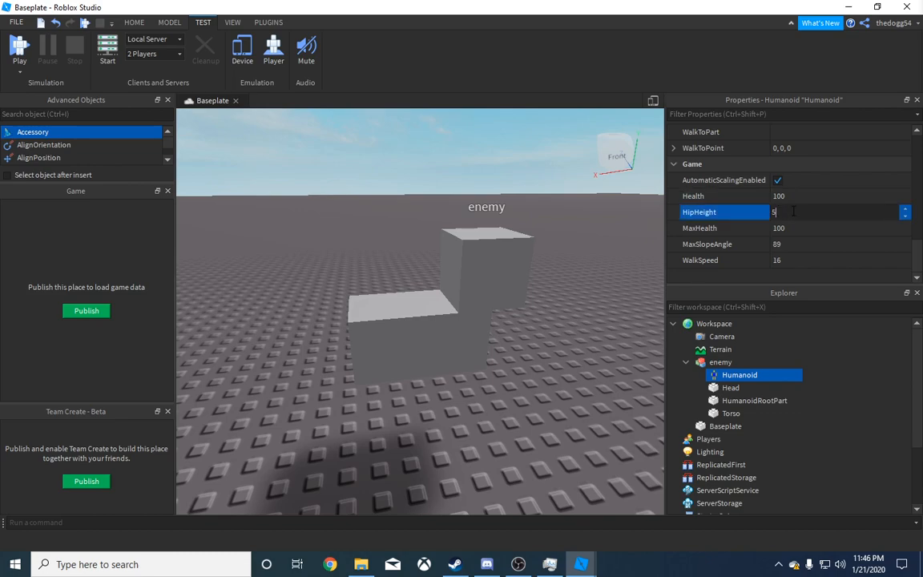
pyautogui.write('5')
# Set the Humanoid's WalkSpeed to 10.
pyautogui.click(776, 260)
pyautogui.write('1')
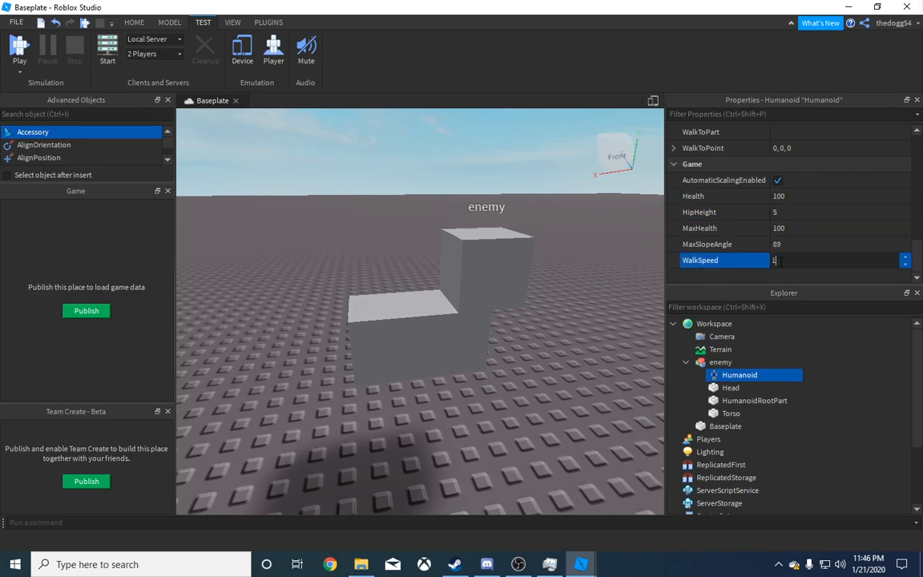
pyautogui.write('0')
pyautogui.press('Return')
pyautogui.click(521, 324)
# Open the enemy model in the RigEdit Lite rig editor.
pyautogui.click(133, 23)
pyautogui.click(232, 23)
pyautogui.click(262, 24)
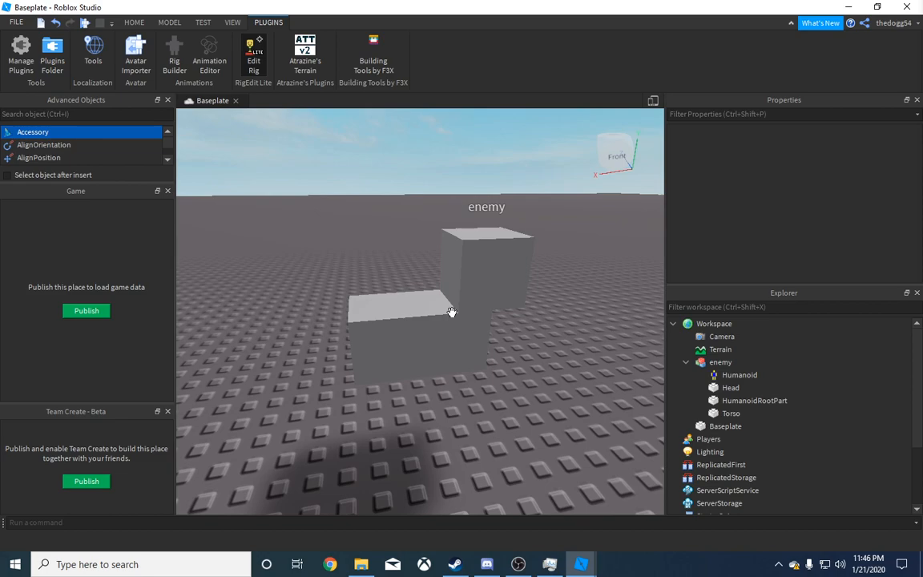
pyautogui.click(368, 287)
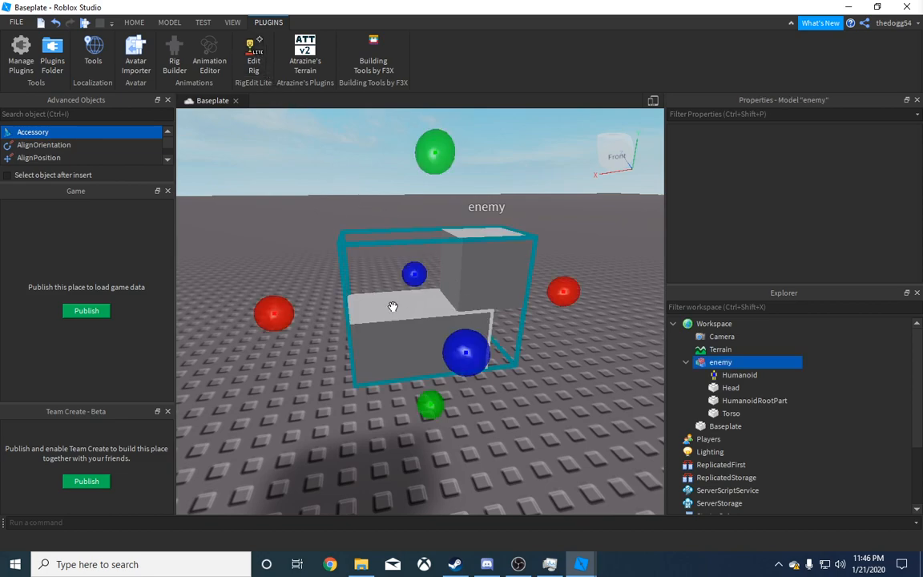
pyautogui.click(252, 58)
pyautogui.moveTo(537, 295); pyautogui.dragTo(537, 295, button='right')
# Create joints from HumanoidRootPart to Torso and from Torso to Head.
pyautogui.click(754, 400)
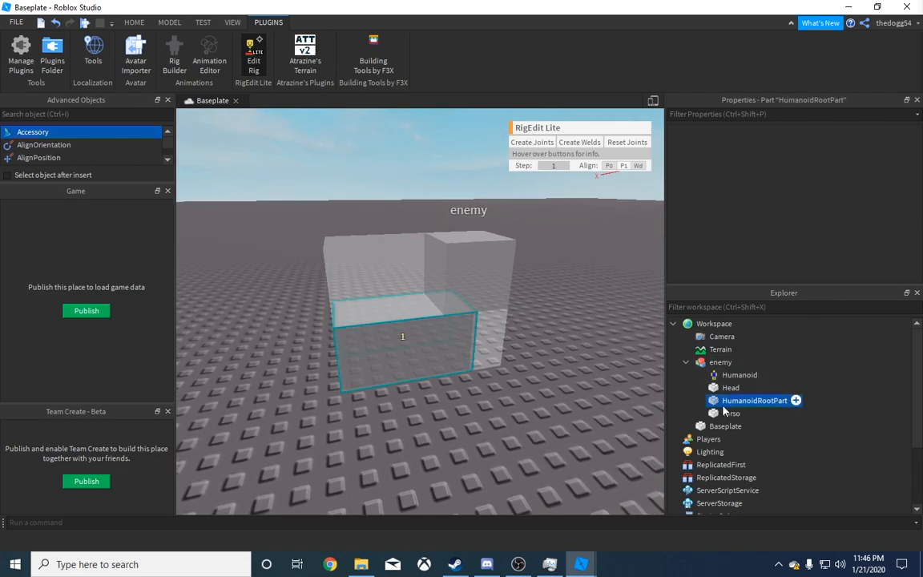
pyautogui.click(731, 388)
pyautogui.click(725, 414)
pyautogui.press('Up')
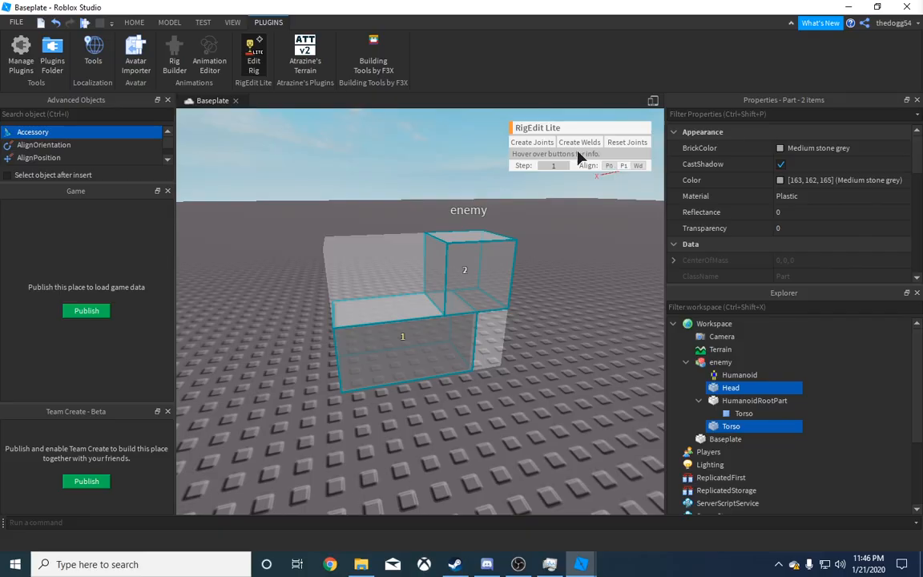
pyautogui.click(532, 142)
pyautogui.moveTo(539, 356); pyautogui.dragTo(538, 356, button='right')
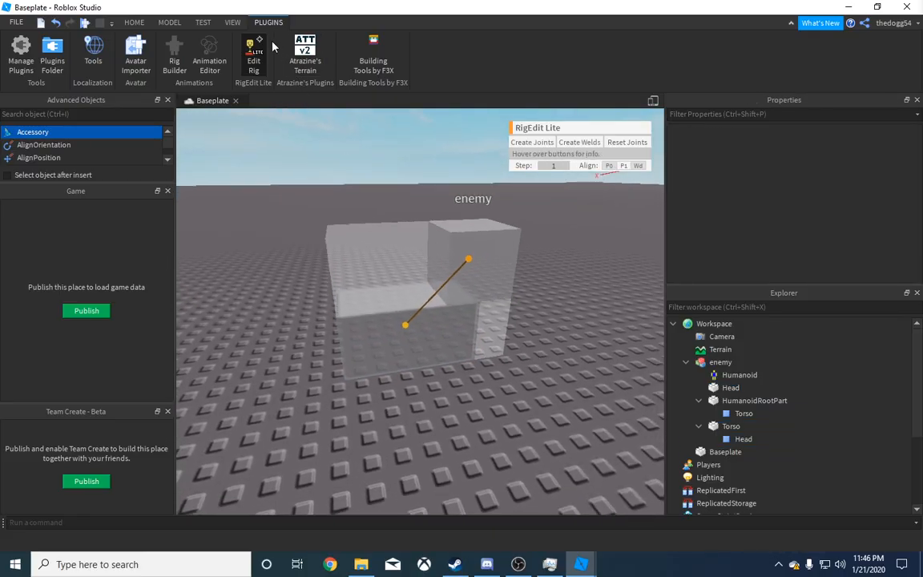
# Move the Head joint's pivot down from the head's centre to the middle of its base.
pyautogui.click(470, 258)
pyautogui.moveTo(482, 287); pyautogui.dragTo(480, 291, button='right')
pyautogui.press('w')
pyautogui.click(415, 298)
pyautogui.moveTo(411, 332); pyautogui.dragTo(407, 330, button='right')
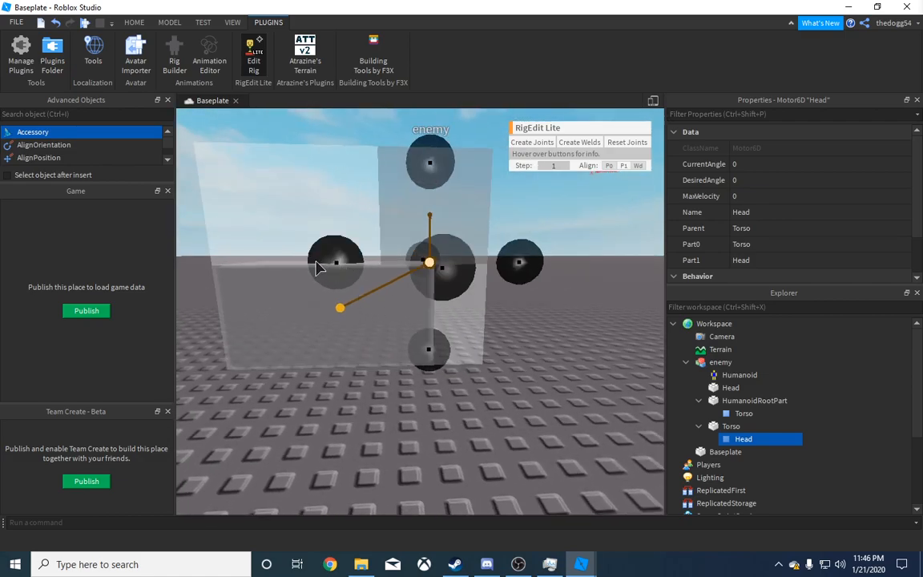
pyautogui.moveTo(472, 345); pyautogui.dragTo(472, 348, button='right')
pyautogui.scroll(-3, 494, 384)
pyautogui.click(496, 387)
pyautogui.scroll(1, 490, 366)
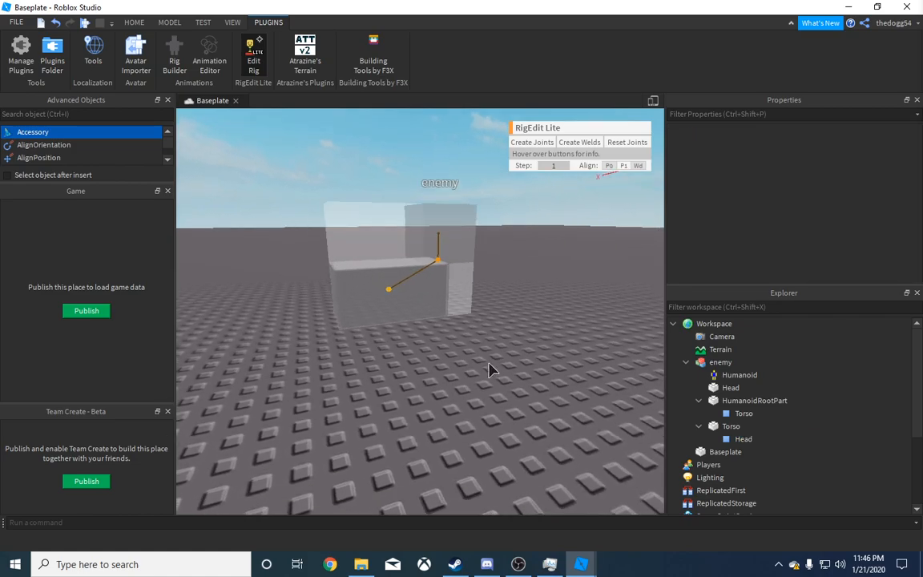
pyautogui.scroll(-2, 491, 369)
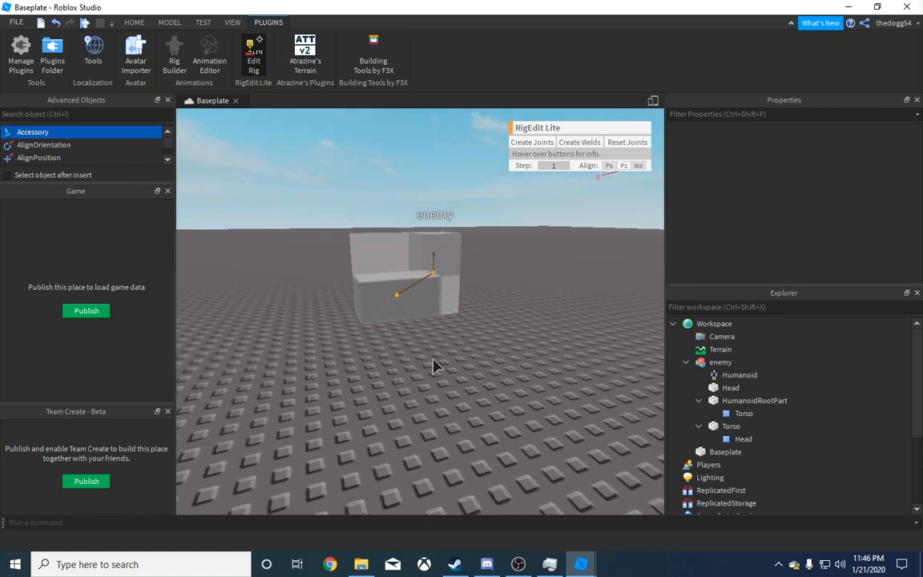
pyautogui.scroll(1, 433, 366)
# Close the rig editor and move the enemy model into StarterPlayer.
pyautogui.click(134, 24)
pyautogui.click(269, 22)
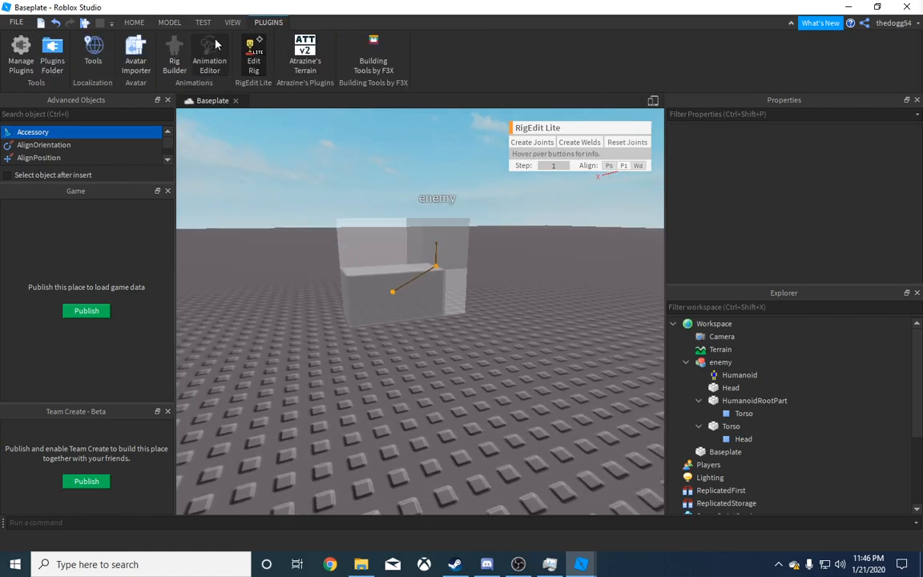
pyautogui.click(253, 53)
pyautogui.moveTo(460, 342); pyautogui.dragTo(459, 321, button='right')
pyautogui.scroll(1, 459, 340)
pyautogui.scroll(-1, 459, 341)
pyautogui.click(715, 362)
pyautogui.moveTo(724, 366); pyautogui.dragTo(746, 440)
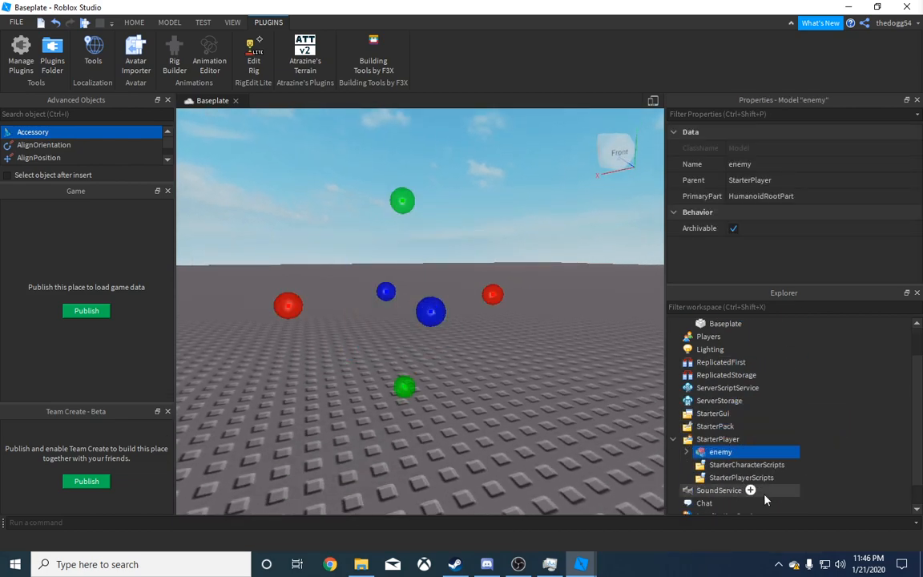
# Rename the enemy model to StarterCharacter.
pyautogui.click(763, 163)
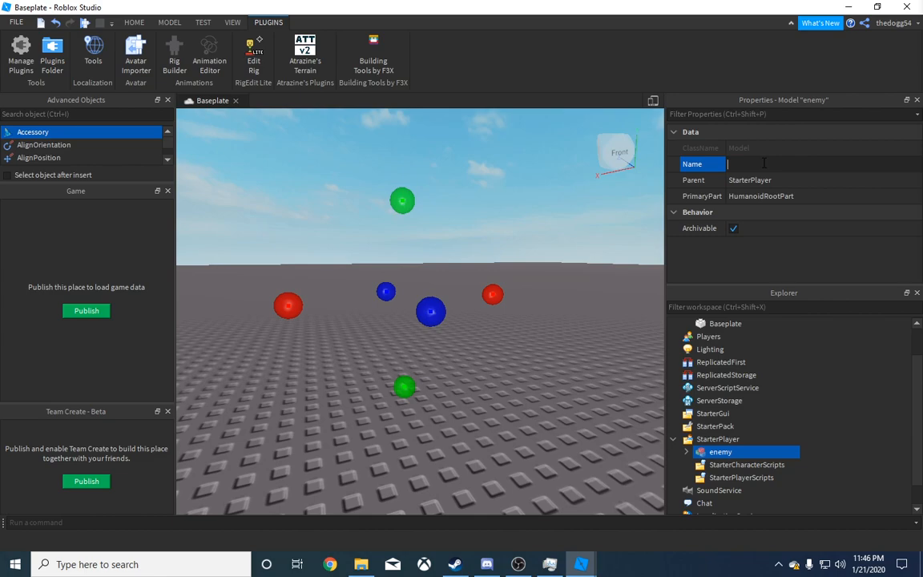
pyautogui.write('StarterCharacte')
pyautogui.press('Return')
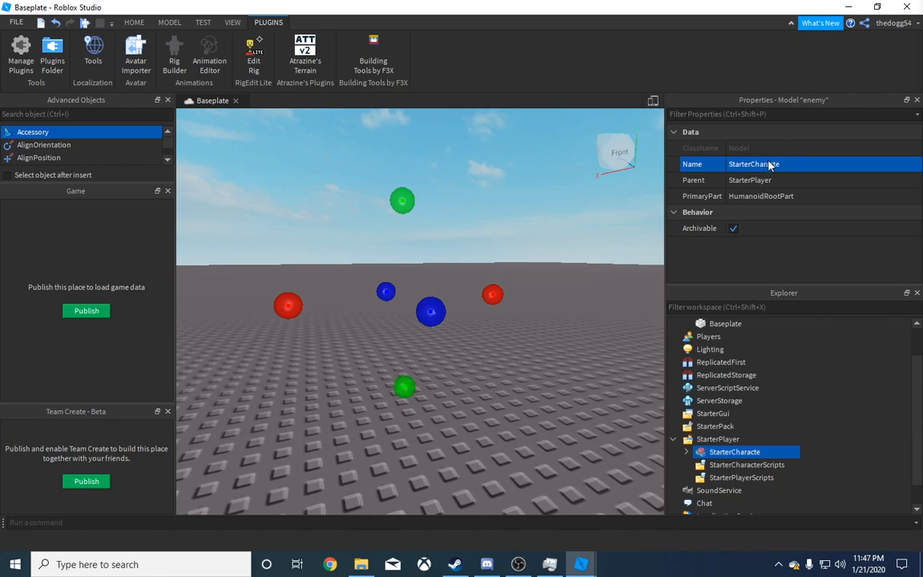
pyautogui.click(782, 164)
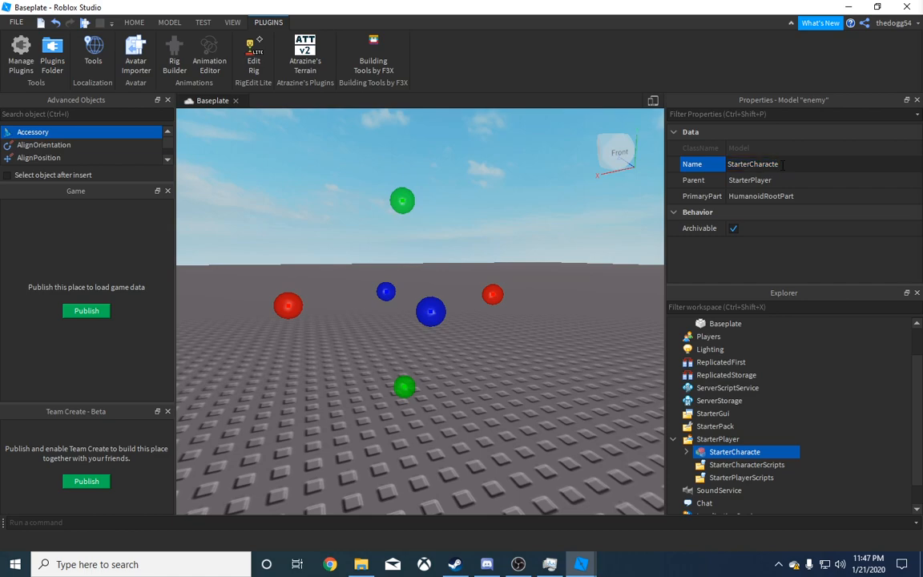
pyautogui.write('r')
pyautogui.press('Return')
# Playtest the place with the custom character and stop the test.
pyautogui.click(525, 245)
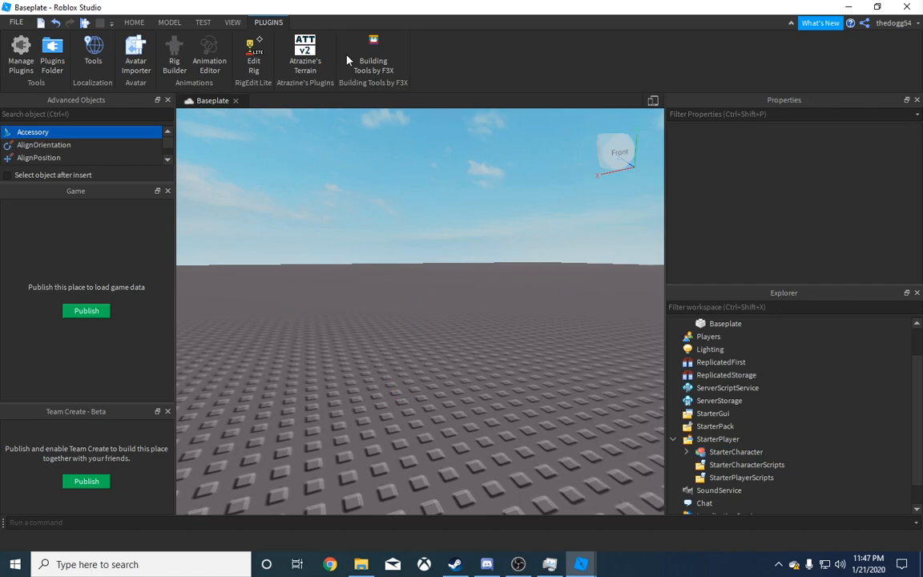
pyautogui.click(134, 21)
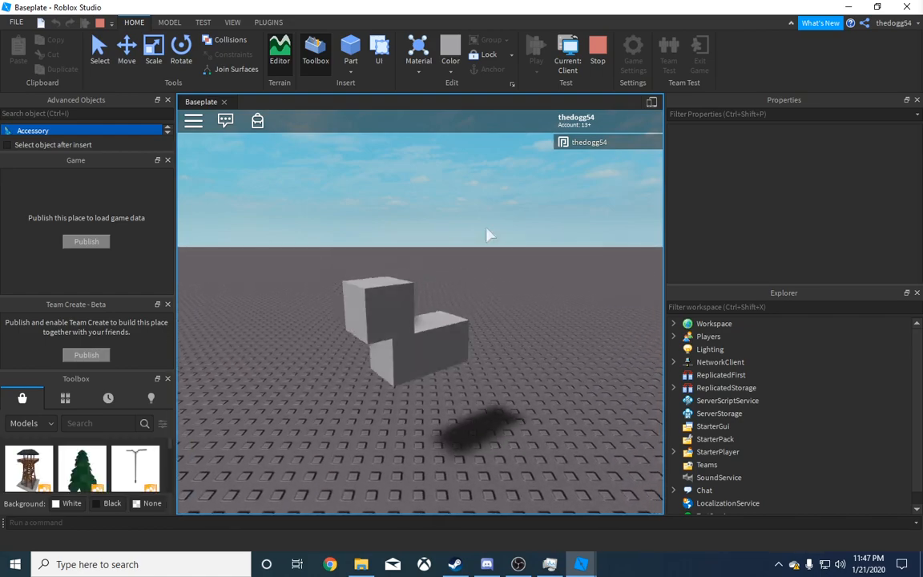
pyautogui.click(600, 51)
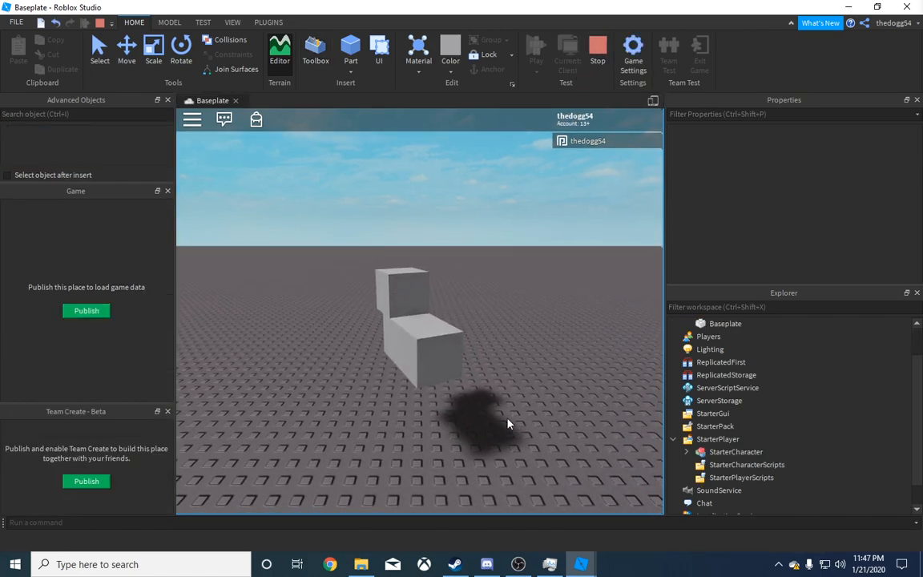
# Move StarterCharacter from StarterPlayer to Workspace and expand it to show its parts.
pyautogui.moveTo(706, 452); pyautogui.dragTo(718, 324)
pyautogui.moveTo(440, 360); pyautogui.dragTo(440, 354, button='right')
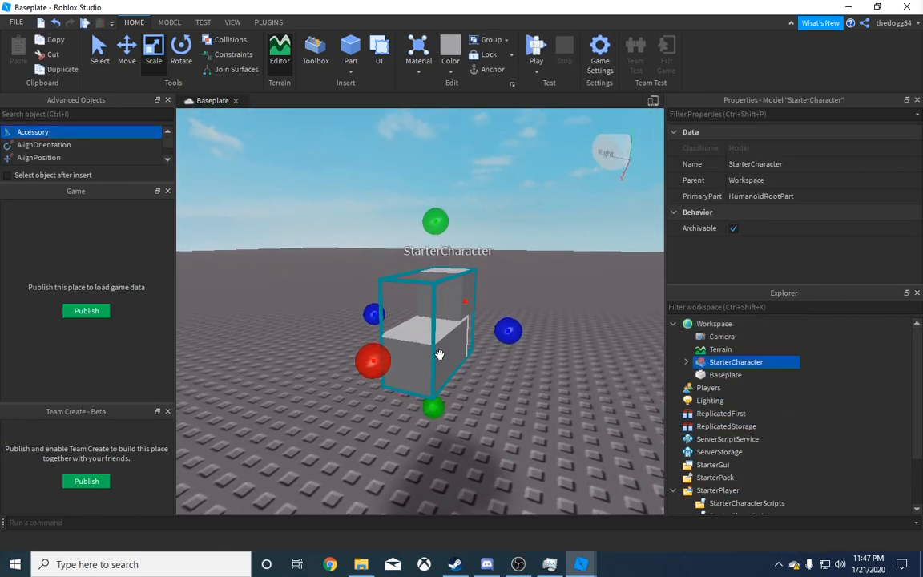
pyautogui.click(458, 353)
pyautogui.click(714, 365)
pyautogui.click(687, 363)
pyautogui.moveTo(423, 333); pyautogui.dragTo(423, 333, button='right')
pyautogui.scroll(-5, 433, 340)
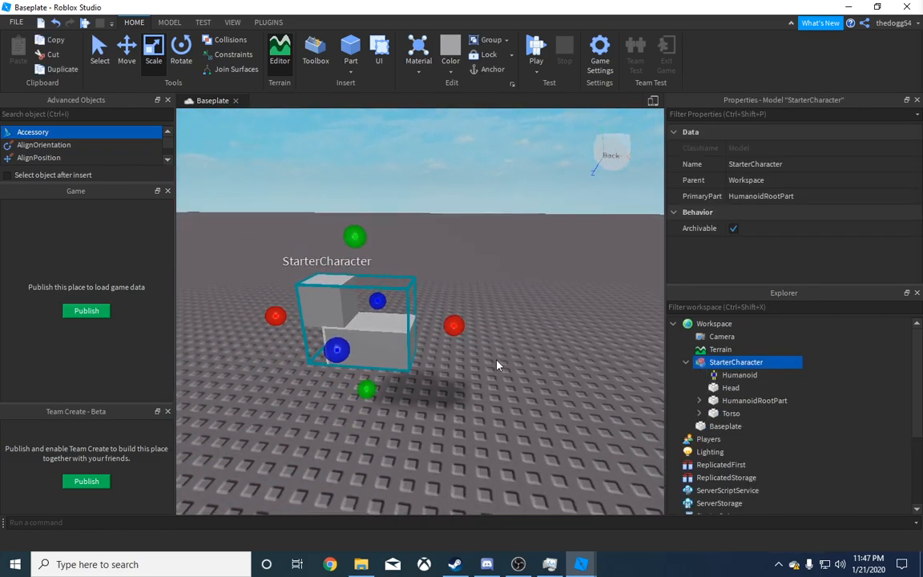
# Rotate the HumanoidRootPart about 90 degrees around the vertical axis, crosswise to the Torso.
pyautogui.click(731, 386)
pyautogui.click(753, 401)
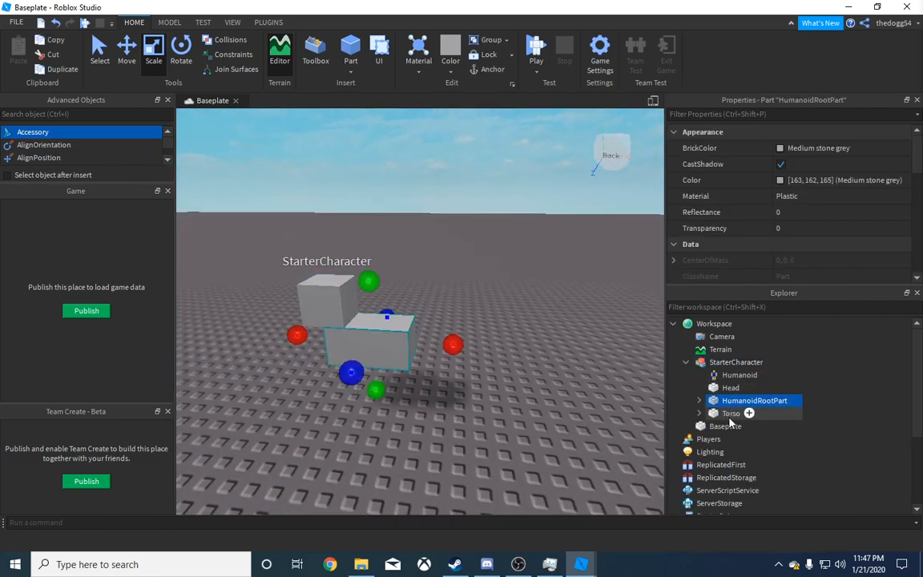
pyautogui.click(728, 413)
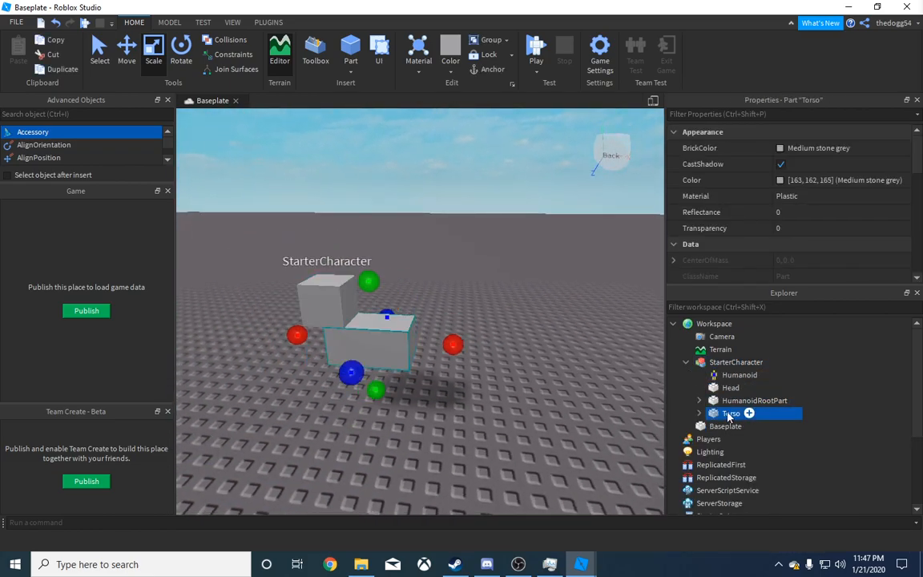
pyautogui.press('Up')
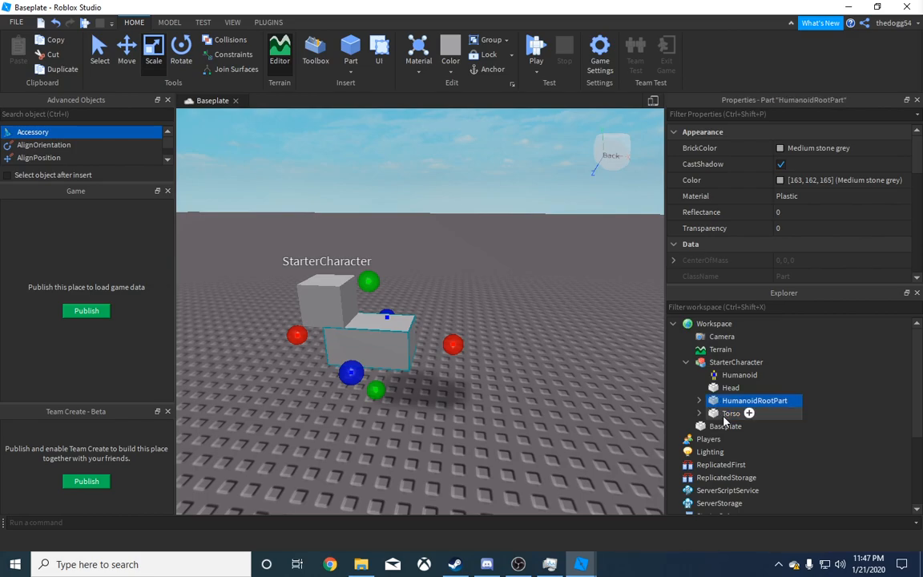
pyautogui.moveTo(361, 320)
pyautogui.mouseDown(button='right')
pyautogui.moveTo(389, 336)
pyautogui.moveTo(368, 319)
pyautogui.mouseUp(button='right')
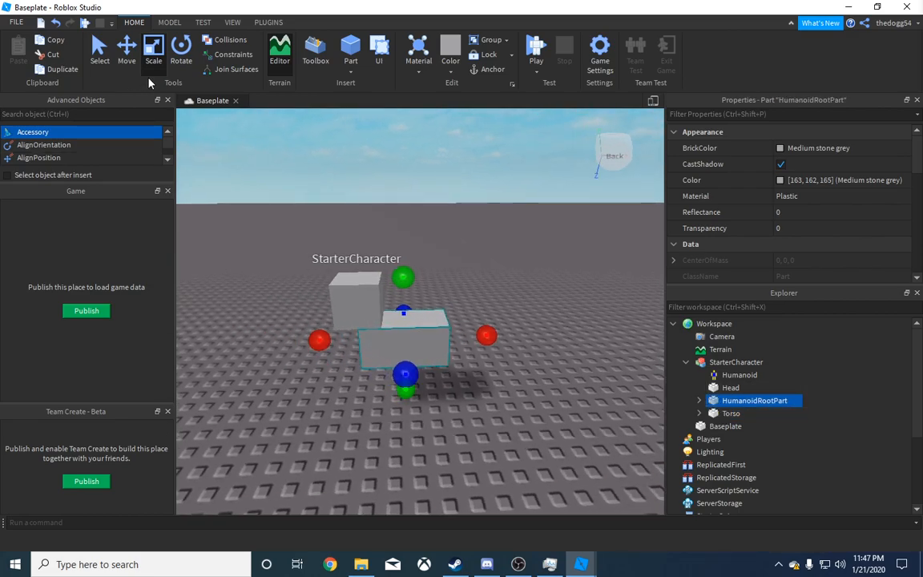
pyautogui.click(128, 55)
pyautogui.click(180, 52)
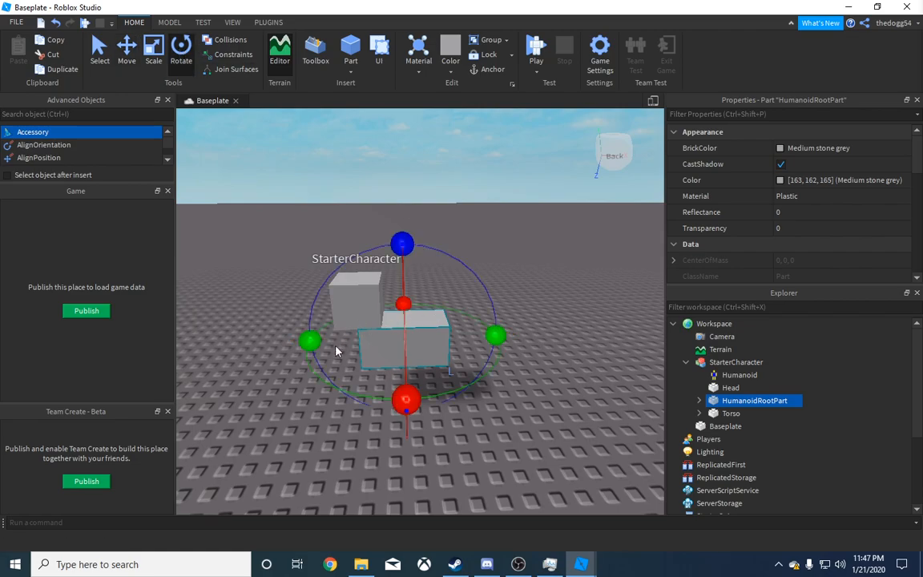
pyautogui.moveTo(308, 341); pyautogui.dragTo(401, 385)
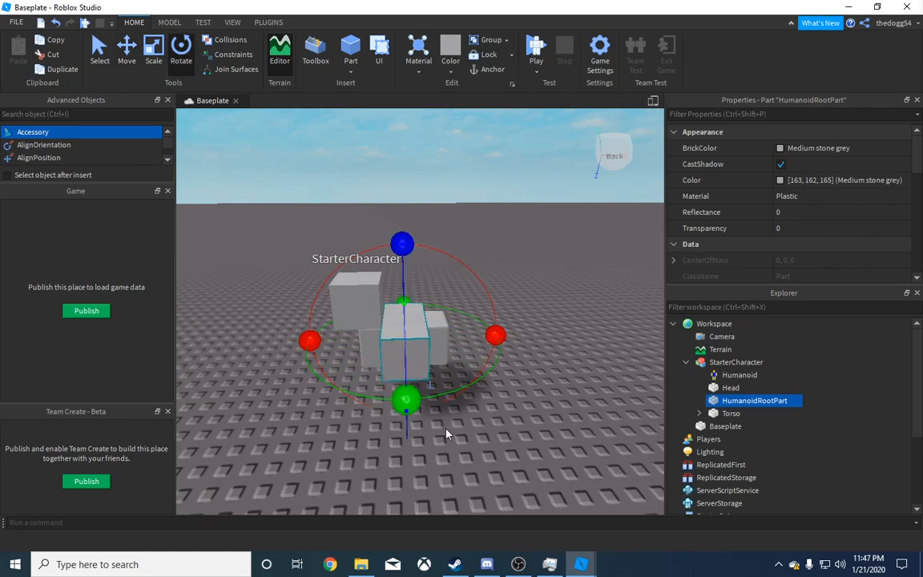
pyautogui.moveTo(401, 386); pyautogui.dragTo(446, 434, button='right')
# Adjust the size of the rotated HumanoidRootPart with the Scale tool.
pyautogui.click(126, 50)
pyautogui.moveTo(470, 315); pyautogui.dragTo(459, 312, button='right')
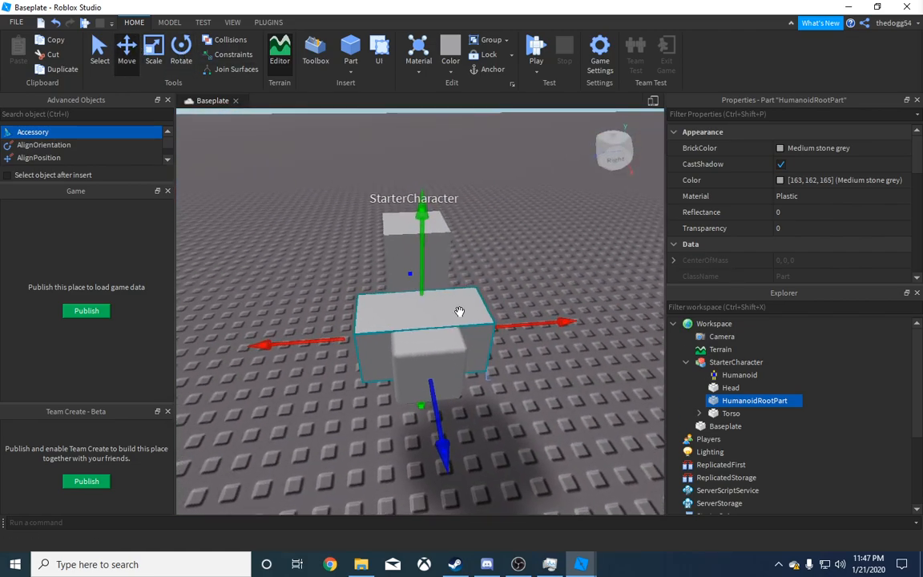
pyautogui.click(158, 55)
pyautogui.moveTo(300, 341); pyautogui.dragTo(309, 309, button='right')
pyautogui.moveTo(514, 298); pyautogui.dragTo(531, 304)
pyautogui.click(540, 367)
# Move StarterCharacter back into StarterPlayer and run a short playtest of the character.
pyautogui.moveTo(492, 313); pyautogui.dragTo(492, 314, button='right')
pyautogui.press('s')
pyautogui.press('d')
pyautogui.scroll(-3, 722, 412)
pyautogui.moveTo(725, 365); pyautogui.dragTo(723, 426)
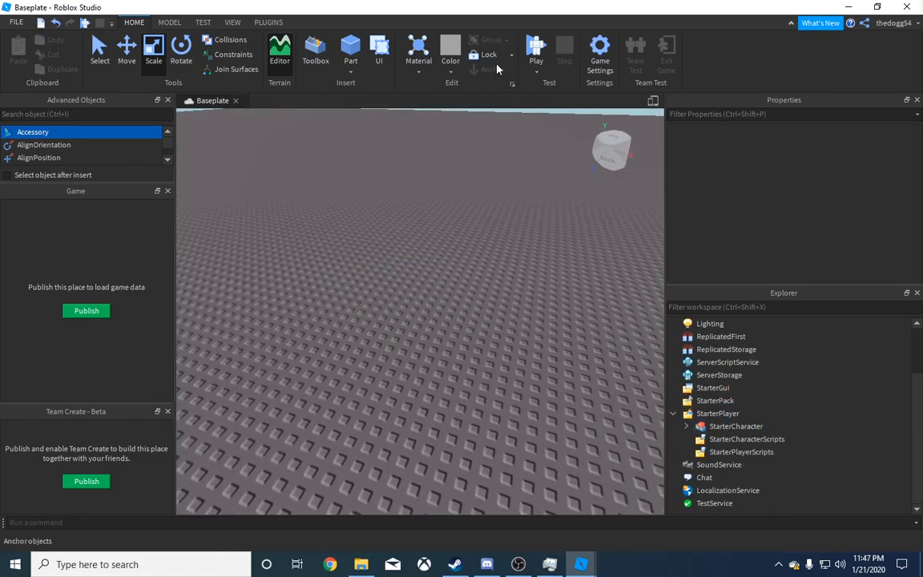
pyautogui.click(534, 50)
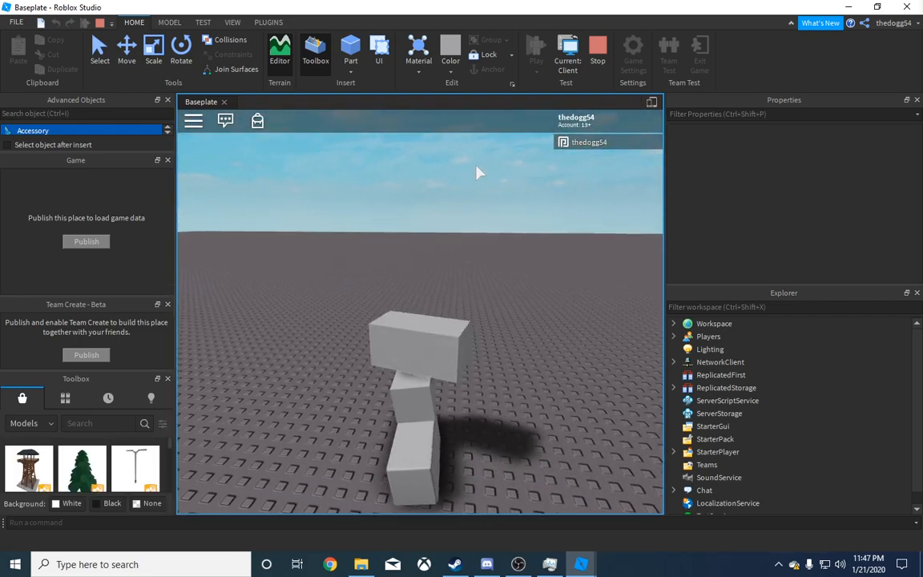
pyautogui.click(597, 56)
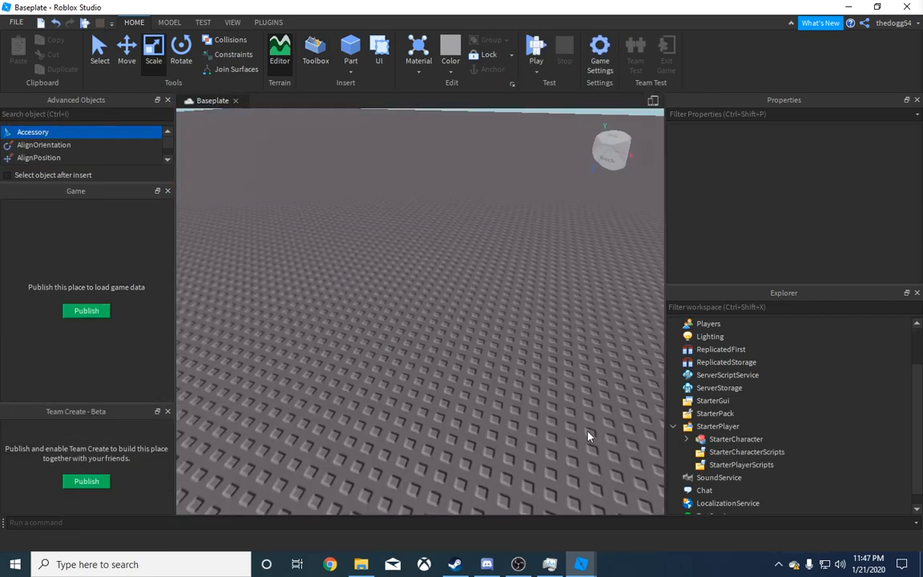
# Recreate the joint between StarterCharacter's HumanoidRootPart and Torso with RigEdit Lite.
pyautogui.click(687, 442)
pyautogui.click(269, 22)
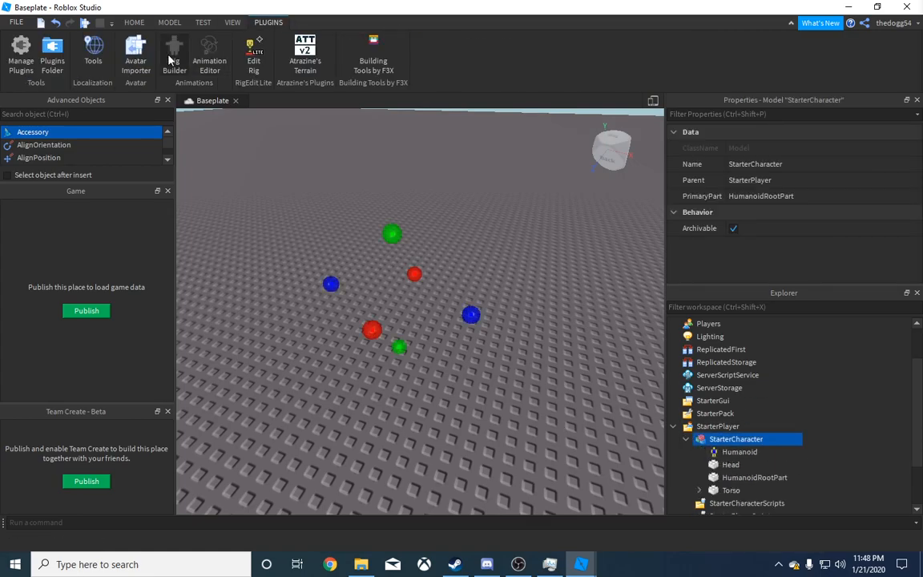
pyautogui.click(254, 56)
pyautogui.click(753, 477)
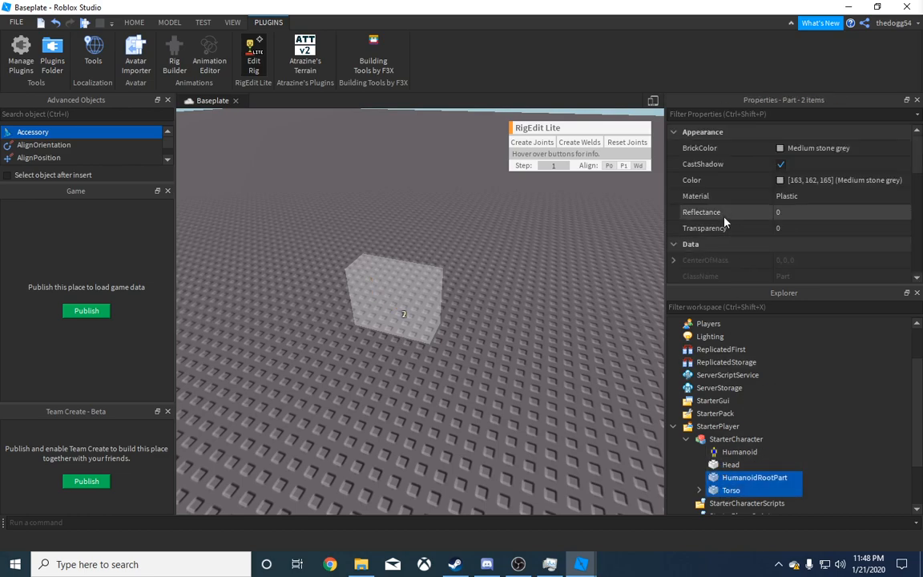
pyautogui.click(531, 147)
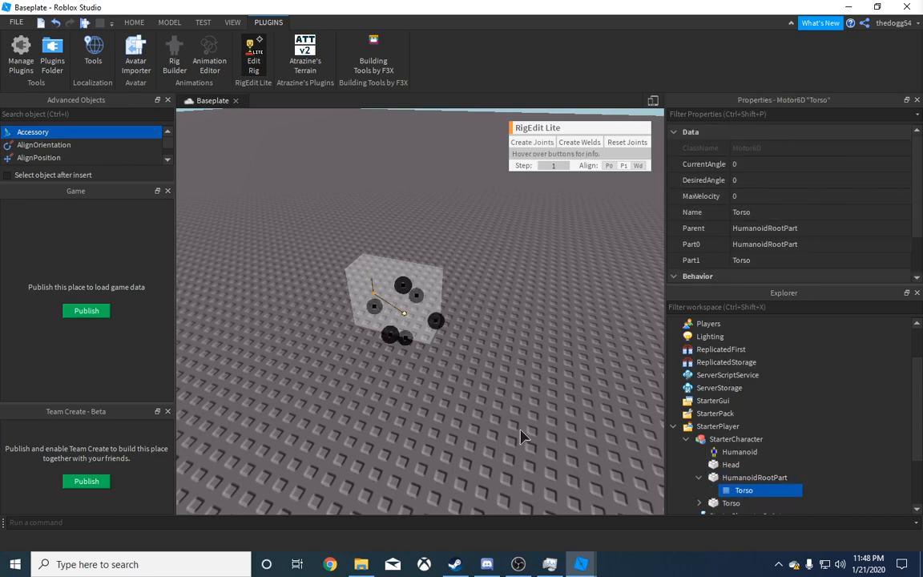
# Start a playtest with the custom StarterCharacter and view the character from a distance.
pyautogui.click(517, 344)
pyautogui.click(130, 22)
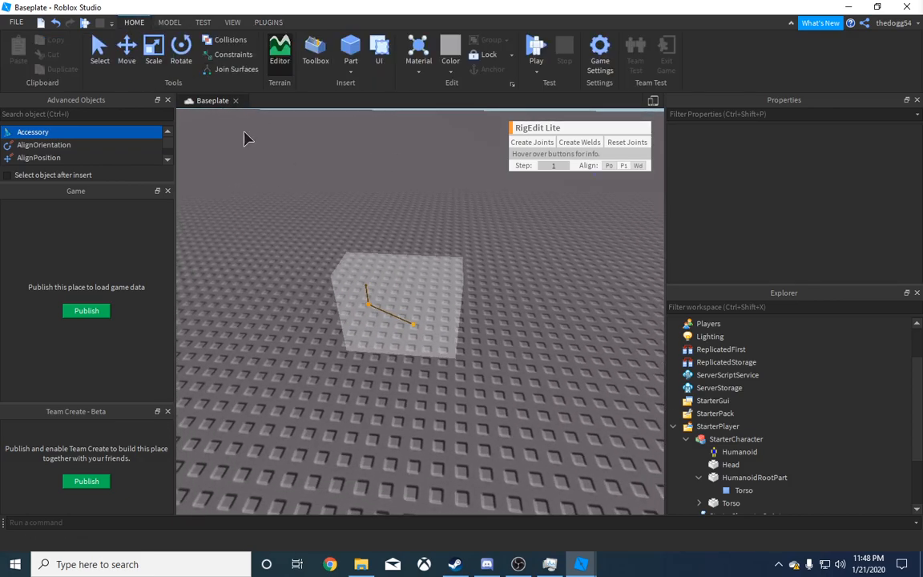
pyautogui.click(86, 21)
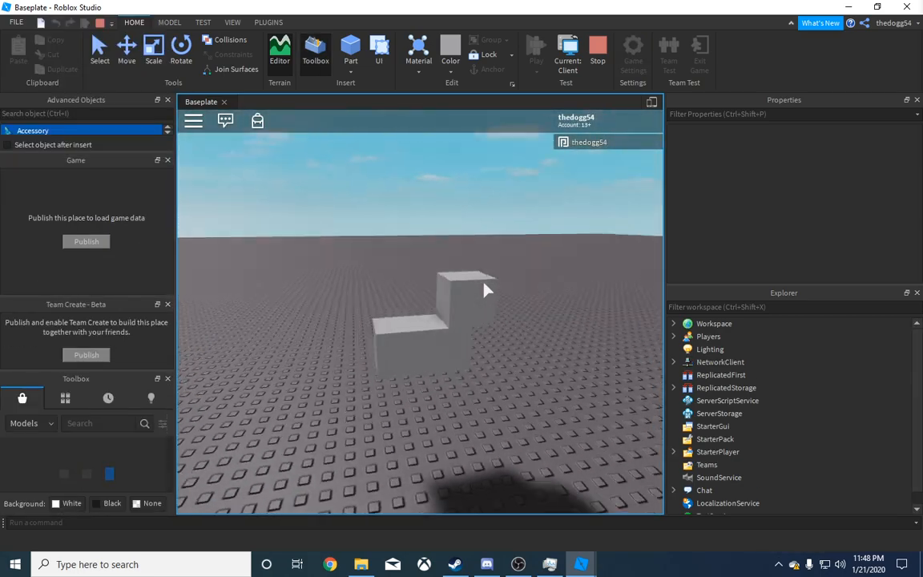
pyautogui.moveTo(483, 282); pyautogui.dragTo(480, 282, button='right')
pyautogui.scroll(-4, 481, 283)
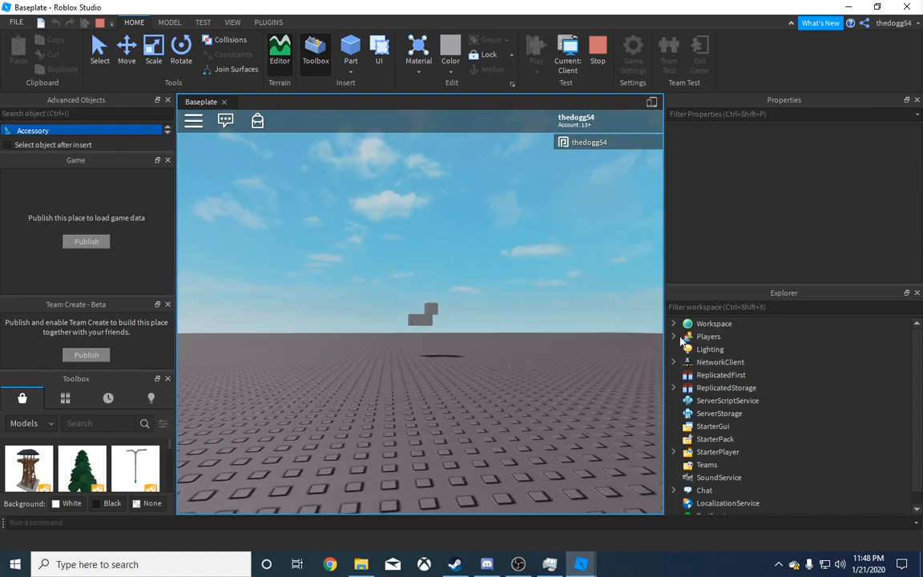
# Set the HipHeight of the spawned character's Humanoid to 3 in the running playtest.
pyautogui.click(674, 324)
pyautogui.click(686, 362)
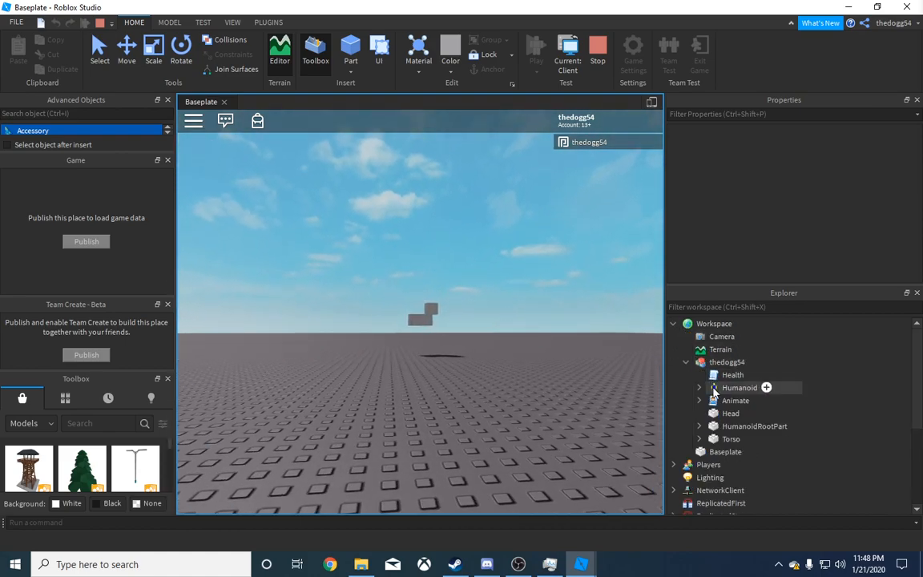
pyautogui.click(740, 388)
pyautogui.scroll(-5, 777, 203)
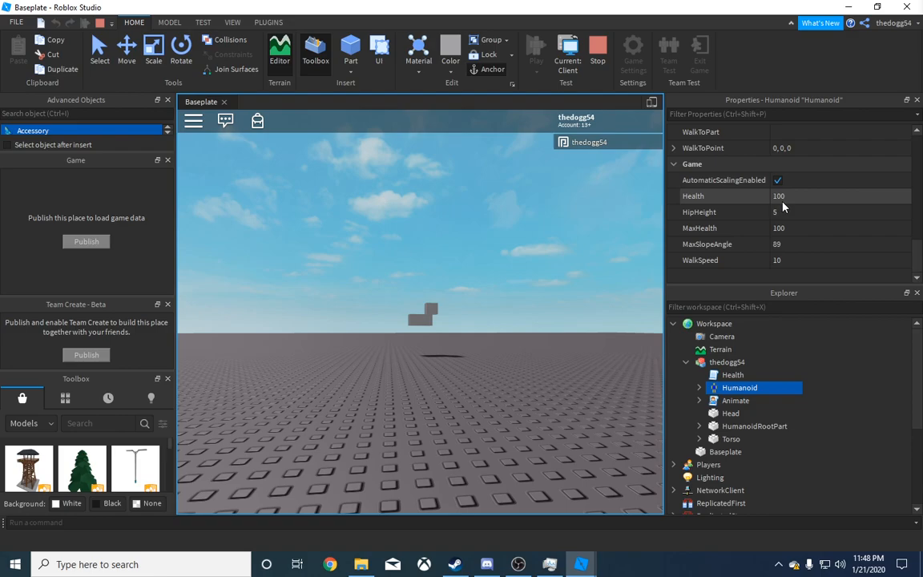
pyautogui.click(788, 212)
pyautogui.write('3')
pyautogui.press('Return')
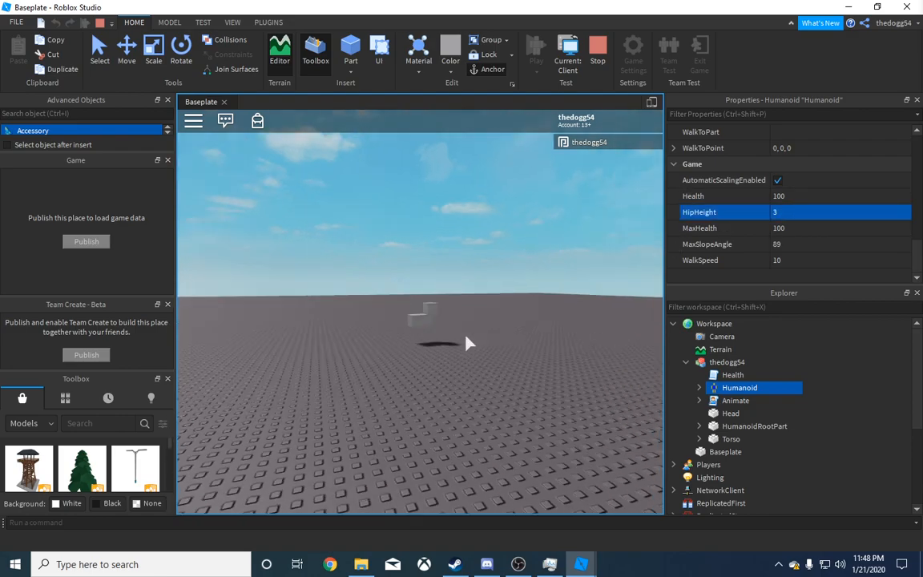
# Try HipHeight values of 2 and 1 on the spawned character's Humanoid.
pyautogui.click(805, 211)
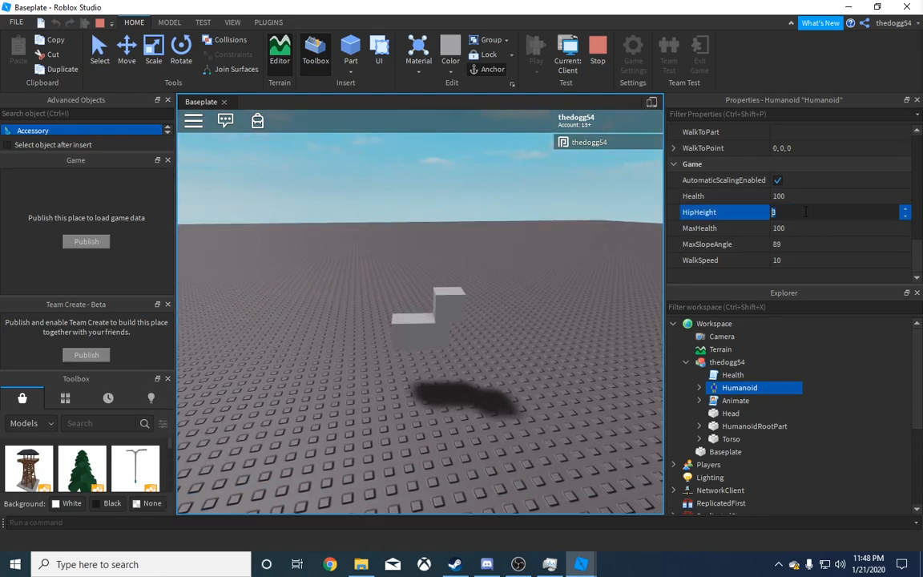
pyautogui.write('2')
pyautogui.press('Return')
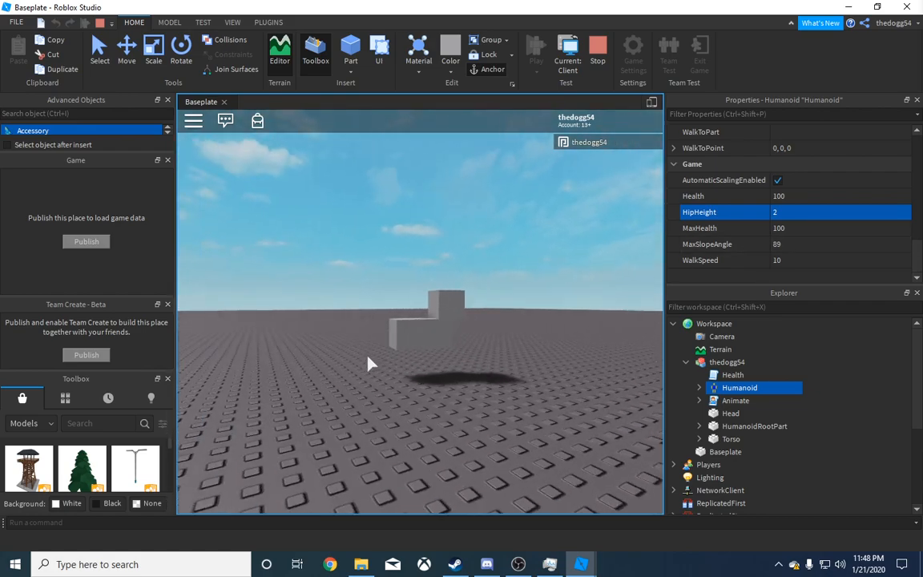
pyautogui.write('1')
pyautogui.press('Return')
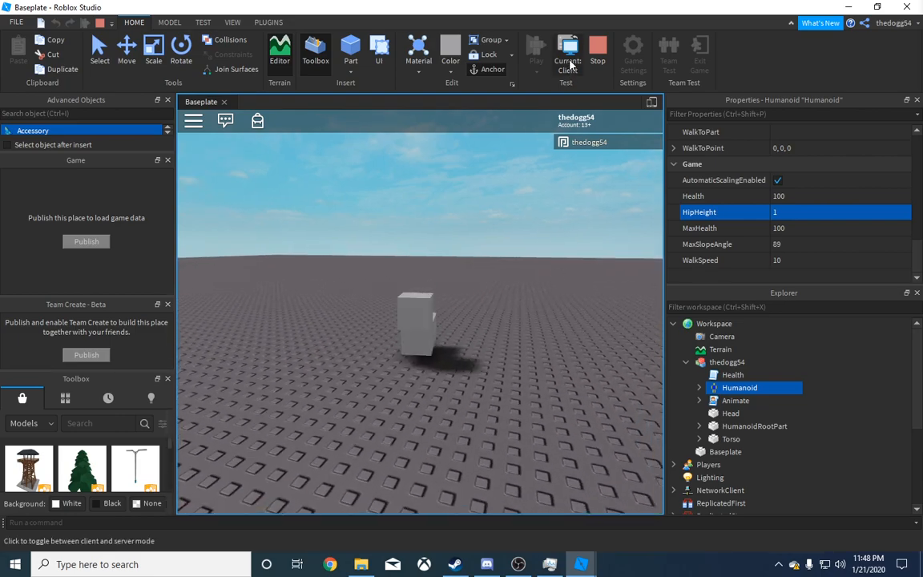
# Try a HipHeight of 1.5 on the spawned character's Humanoid and end the playtest.
pyautogui.click(782, 195)
pyautogui.click(796, 212)
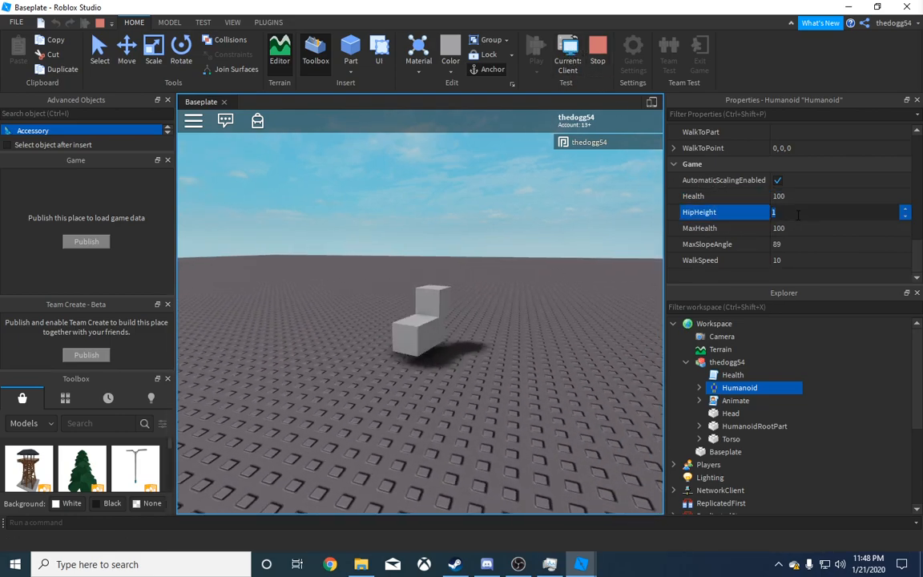
pyautogui.write('.5')
pyautogui.press('Return')
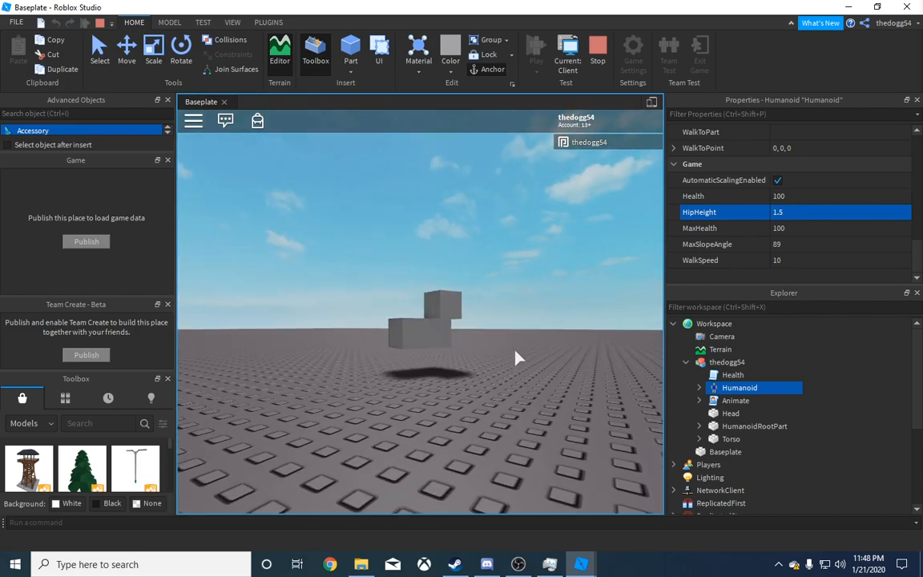
pyautogui.click(599, 48)
# Set the HipHeight of StarterCharacter's Humanoid in StarterPlayer to 1.5.
pyautogui.scroll(-5, 773, 332)
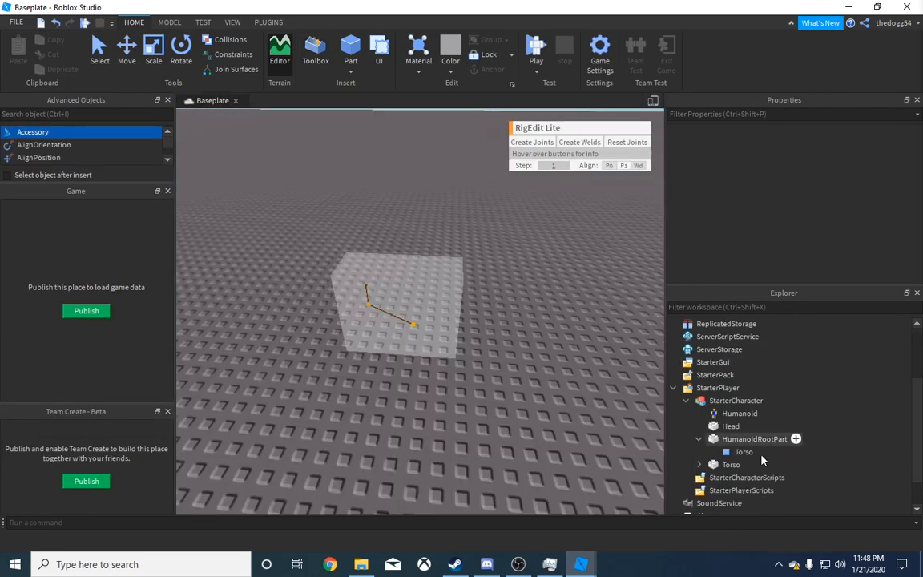
pyautogui.click(741, 414)
pyautogui.scroll(-10, 795, 192)
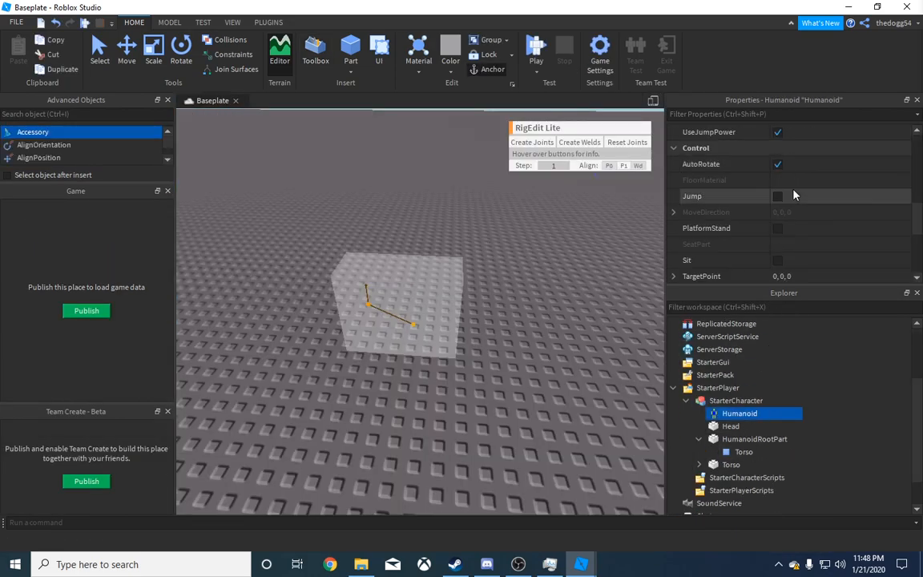
pyautogui.click(789, 212)
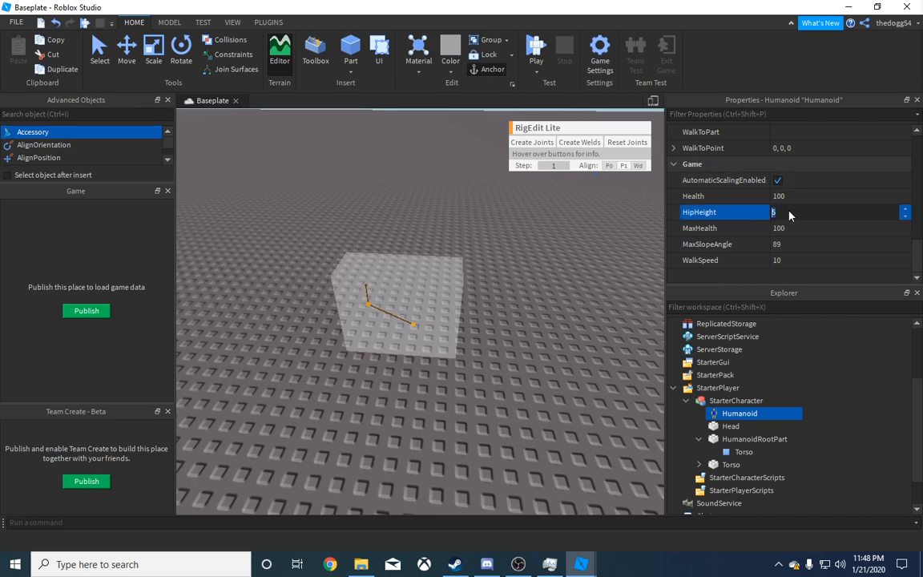
pyautogui.write('1.5')
pyautogui.press('Return')
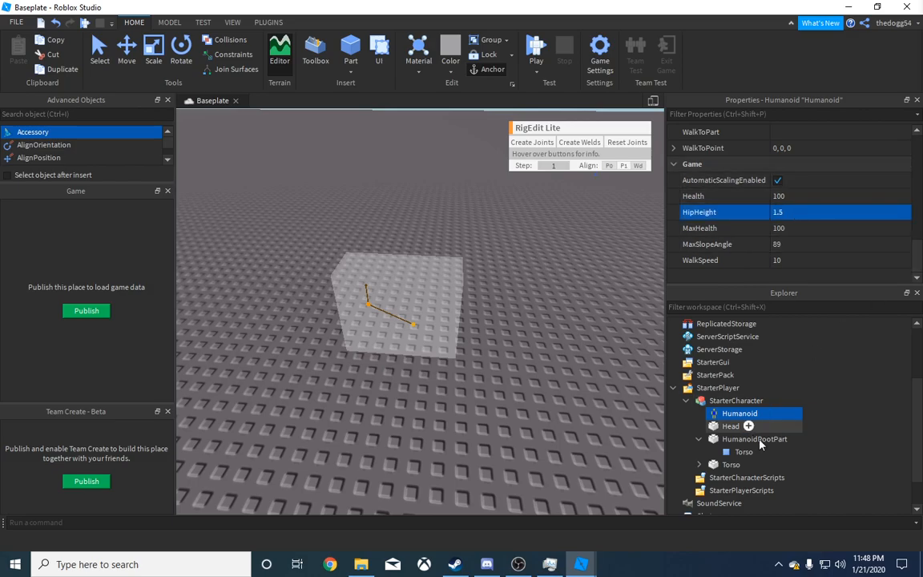
# Move the StarterCharacter model into ReplicatedStorage and rename it enemy.
pyautogui.moveTo(736, 400)
pyautogui.mouseDown()
pyautogui.moveTo(727, 353)
pyautogui.moveTo(720, 449)
pyautogui.moveTo(730, 415)
pyautogui.mouseUp()
pyautogui.click(796, 165)
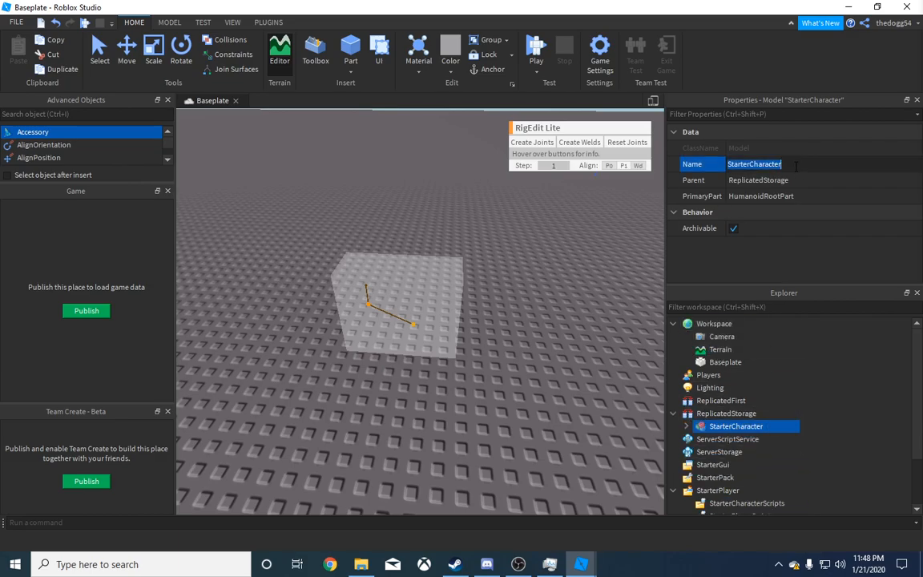
pyautogui.write('ene')
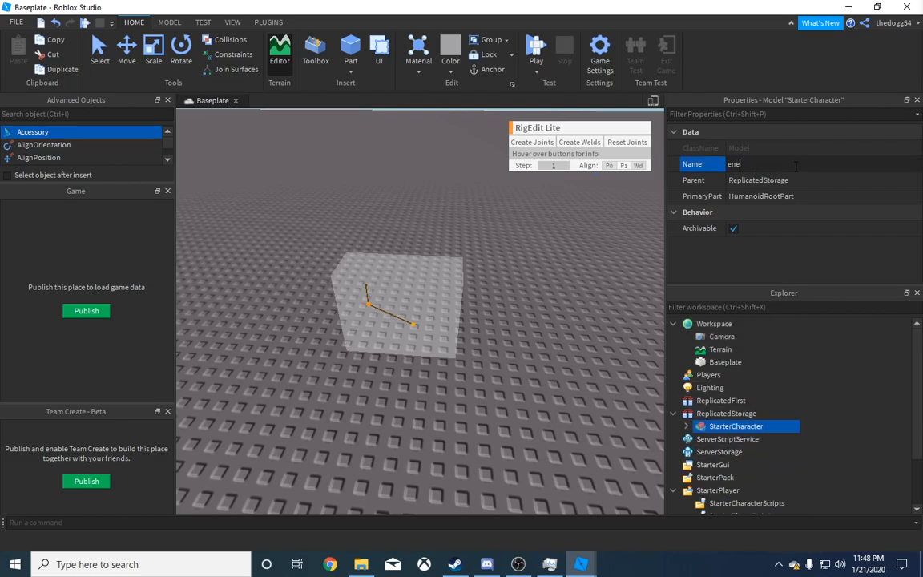
pyautogui.write('my')
pyautogui.press('Return')
# Move the enemy model from ReplicatedStorage into Workspace.
pyautogui.click(481, 313)
pyautogui.scroll(3, 497, 318)
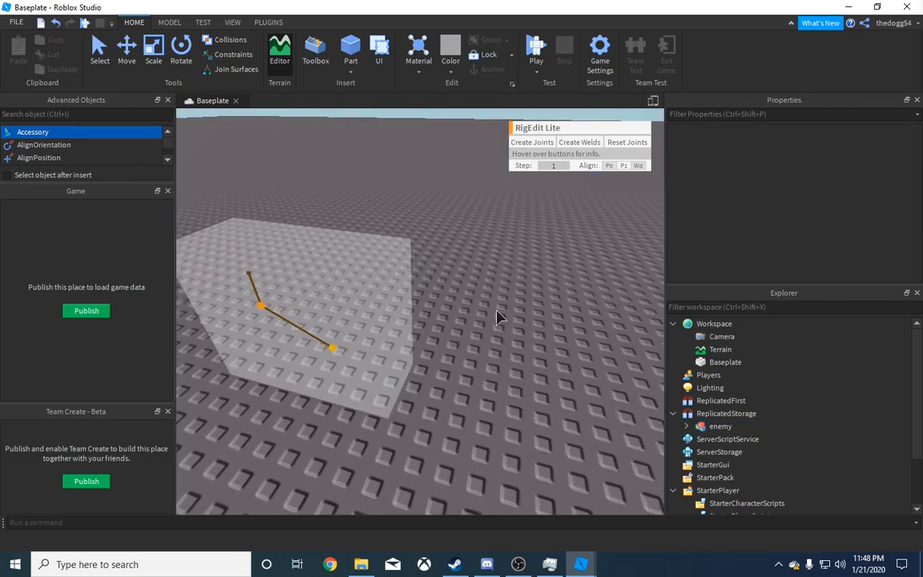
pyautogui.scroll(-5, 497, 318)
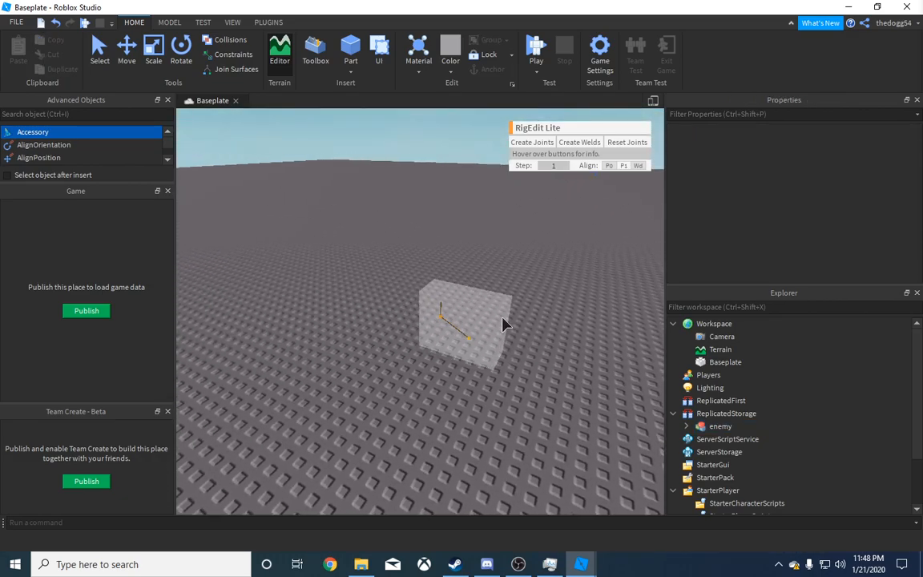
pyautogui.moveTo(721, 427); pyautogui.dragTo(715, 324)
pyautogui.click(473, 381)
pyautogui.scroll(5, 489, 379)
pyautogui.scroll(-2, 478, 363)
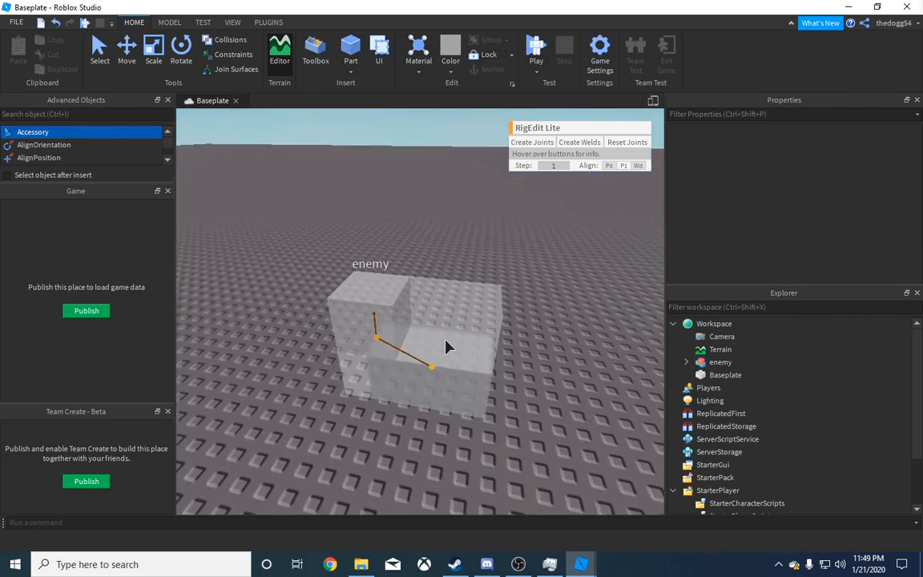
pyautogui.moveTo(449, 347); pyautogui.dragTo(444, 344, button='right')
pyautogui.press('a')
pyautogui.press('s')
# Turn off the RigEdit Lite plugin.
pyautogui.click(269, 22)
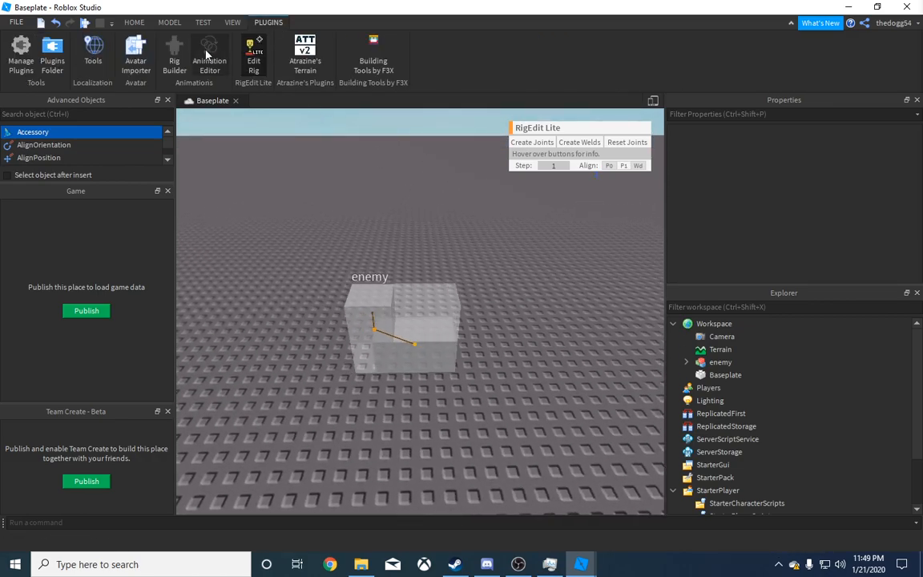
pyautogui.click(249, 56)
pyautogui.press('w')
pyautogui.press('a')
pyautogui.moveTo(351, 273); pyautogui.dragTo(353, 275, button='right')
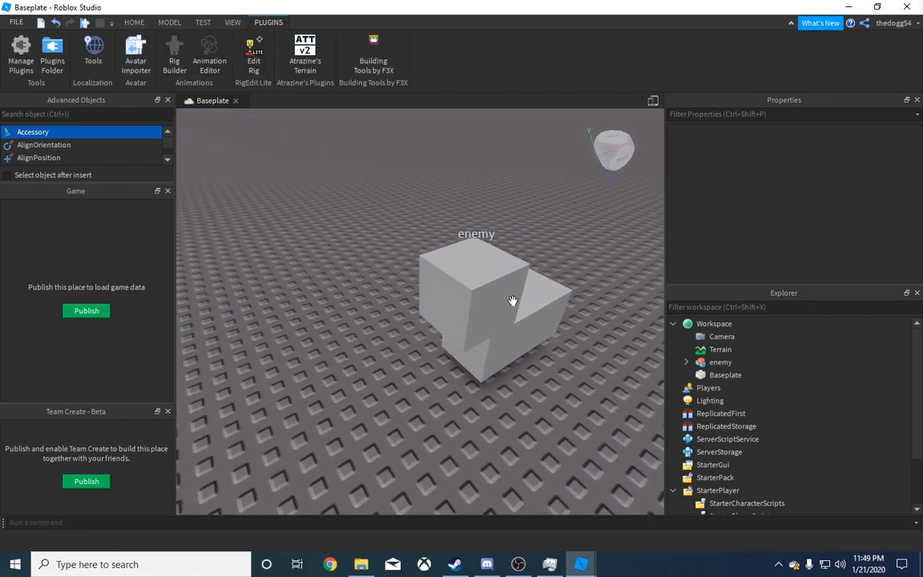
# Load the enemy model into the Animation Editor and dismiss the R15 avatar warning.
pyautogui.click(513, 302)
pyautogui.moveTo(514, 303); pyautogui.dragTo(513, 304, button='right')
pyautogui.press('a')
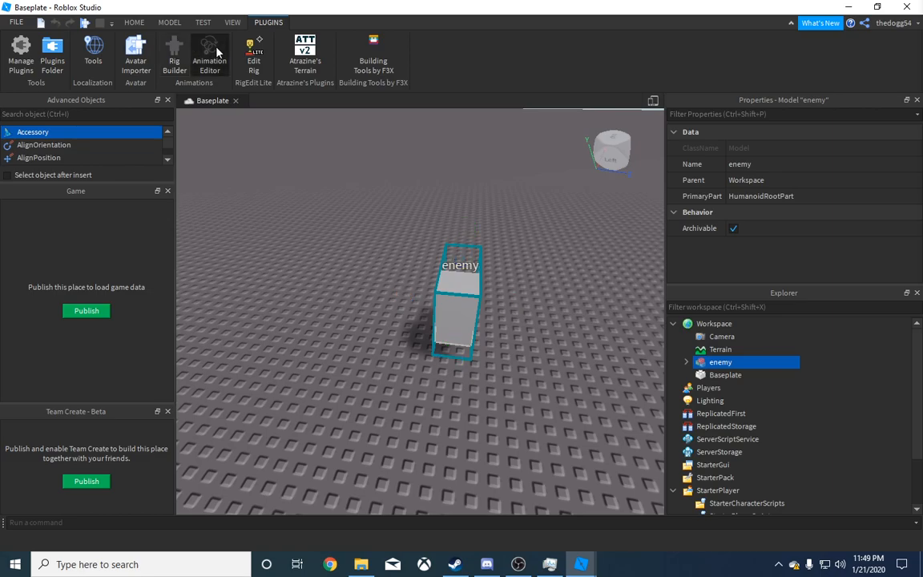
pyautogui.click(194, 49)
pyautogui.moveTo(411, 295); pyautogui.dragTo(418, 295, button='right')
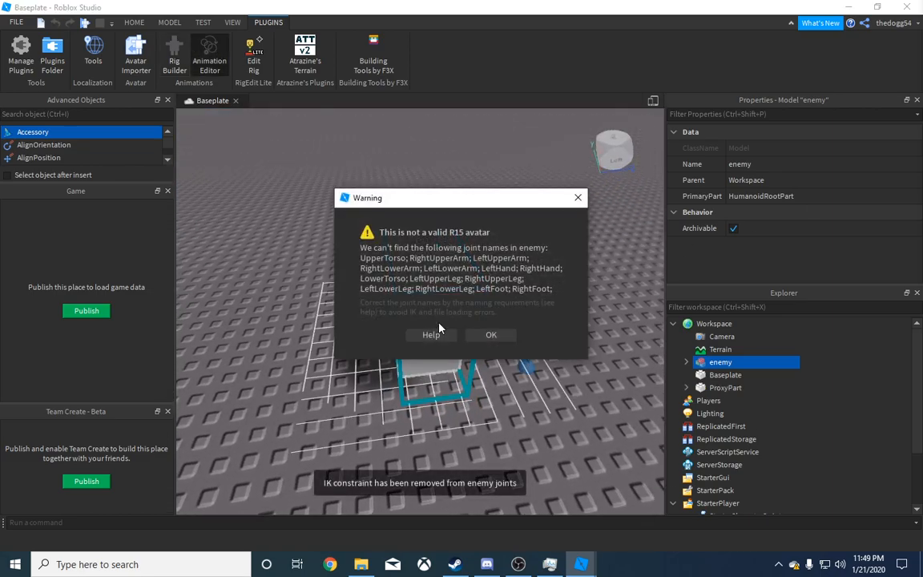
pyautogui.click(489, 336)
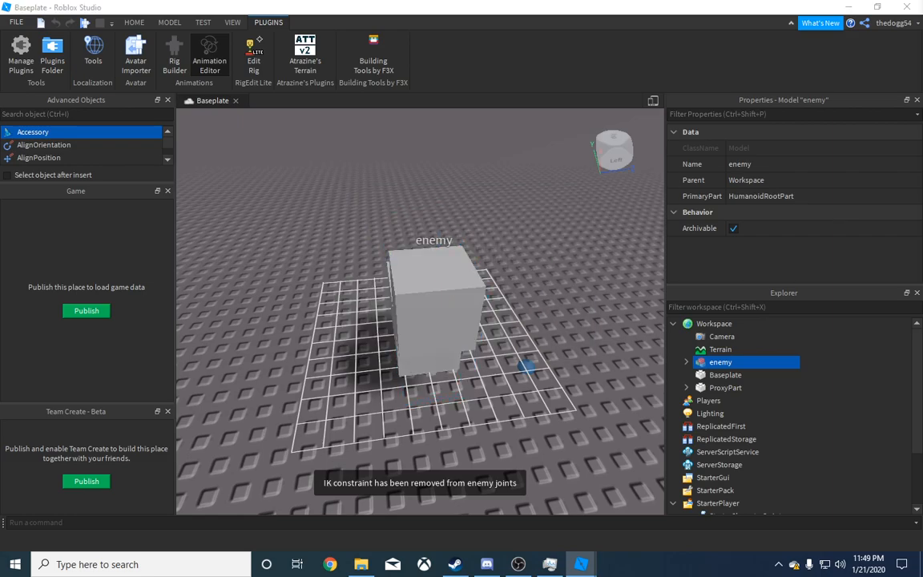
pyautogui.moveTo(745, 173); pyautogui.dragTo(469, 505)
# Test the enemy rig by rotating its Torso joint in the Animation Editor, undoing the first attempt.
pyautogui.click(436, 276)
pyautogui.moveTo(437, 275); pyautogui.dragTo(438, 275, button='right')
pyautogui.moveTo(471, 245); pyautogui.dragTo(432, 303)
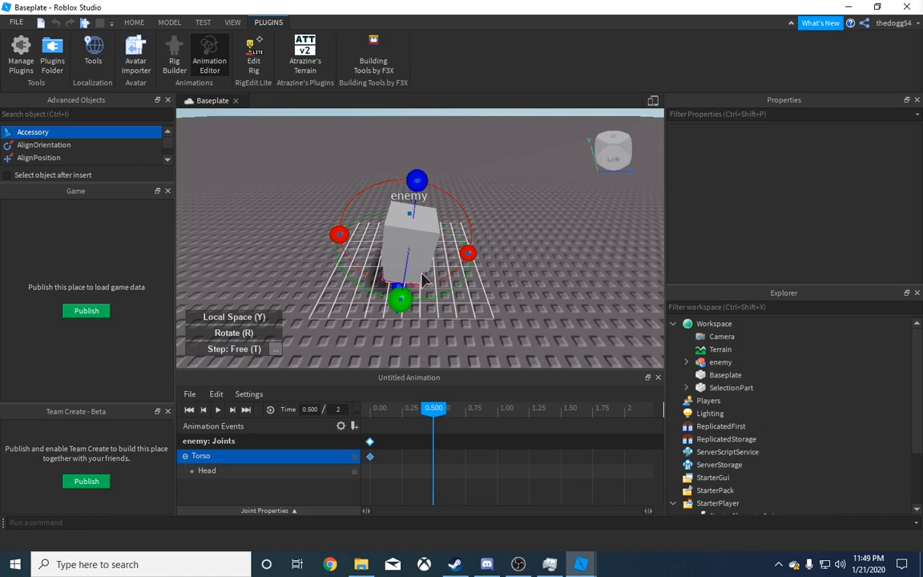
pyautogui.hotkey('ctrl', 'z')
pyautogui.moveTo(474, 251); pyautogui.dragTo(475, 266)
pyautogui.moveTo(474, 261); pyautogui.dragTo(477, 260, button='right')
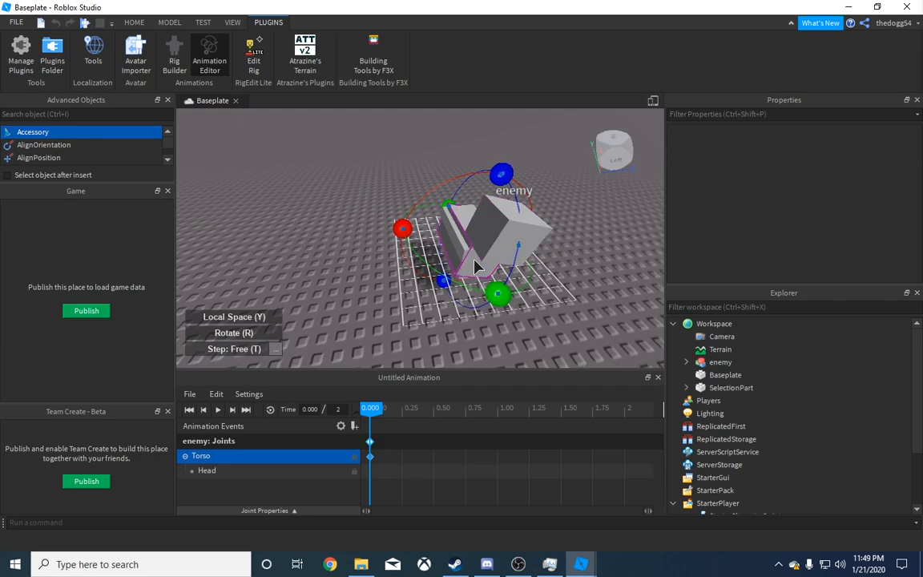
# Examine the enemy's Head, HumanoidRootPart and Torso parts and their joints to check how the rig is connected.
pyautogui.scroll(2, 476, 260)
pyautogui.click(233, 471)
pyautogui.click(230, 454)
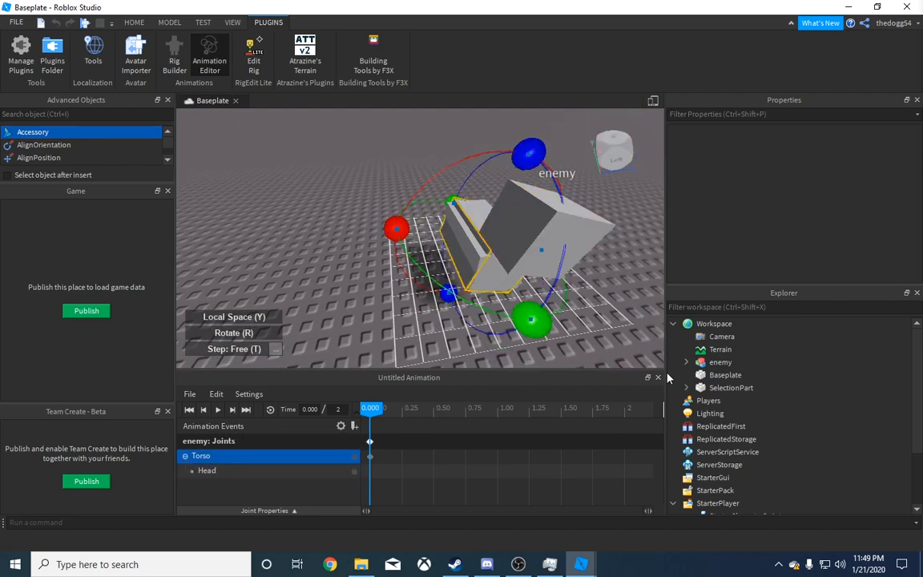
pyautogui.click(686, 362)
pyautogui.click(725, 401)
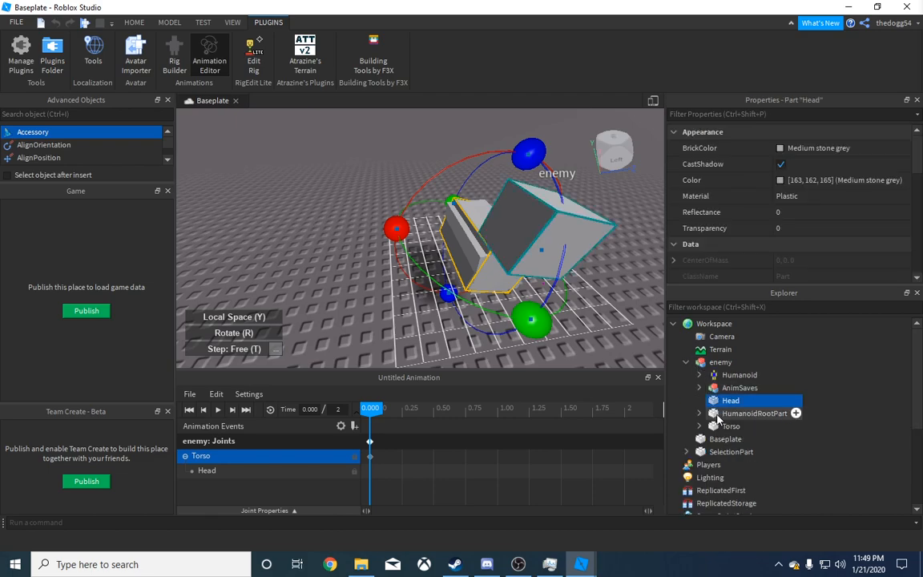
pyautogui.click(726, 413)
pyautogui.click(722, 426)
pyautogui.click(726, 413)
pyautogui.click(725, 426)
pyautogui.click(699, 427)
pyautogui.click(746, 439)
pyautogui.click(712, 415)
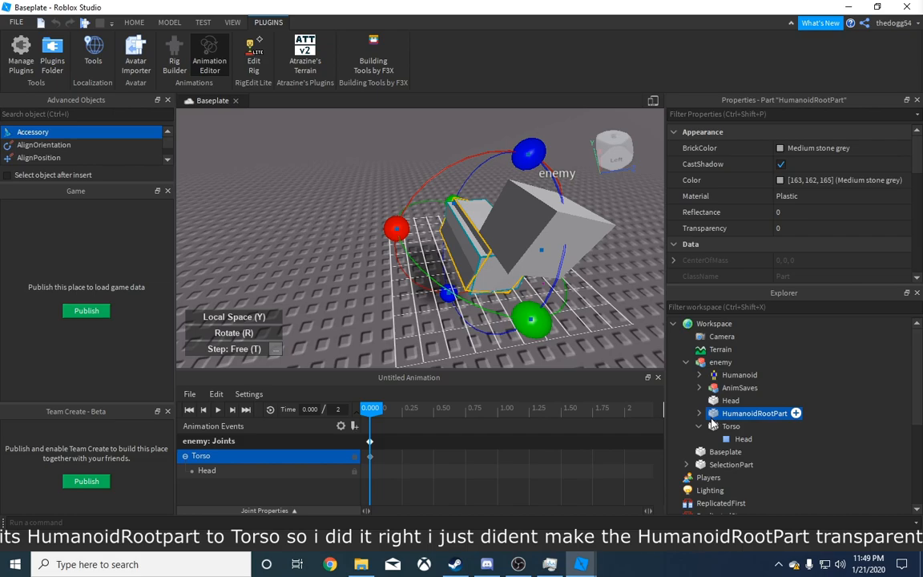
# Delete the Torso joint inside the enemy's HumanoidRootPart and close the Animation Editor.
pyautogui.click(699, 414)
pyautogui.click(697, 426)
pyautogui.press('Delete')
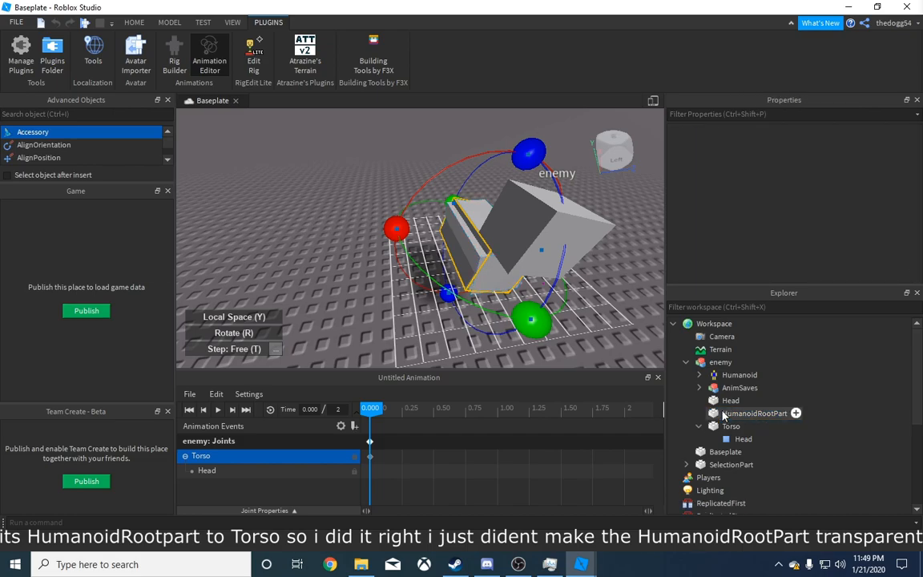
pyautogui.click(699, 426)
pyautogui.click(392, 442)
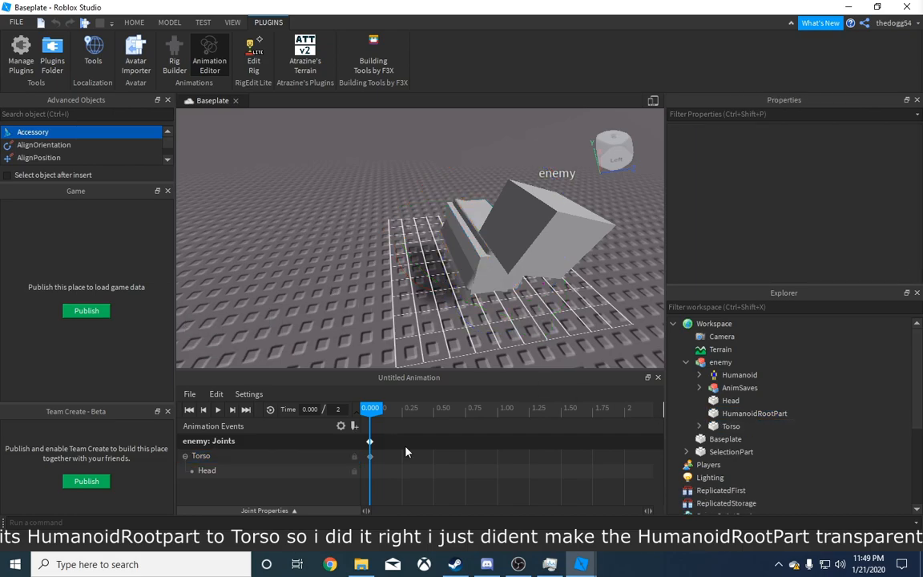
pyautogui.click(658, 378)
pyautogui.click(209, 58)
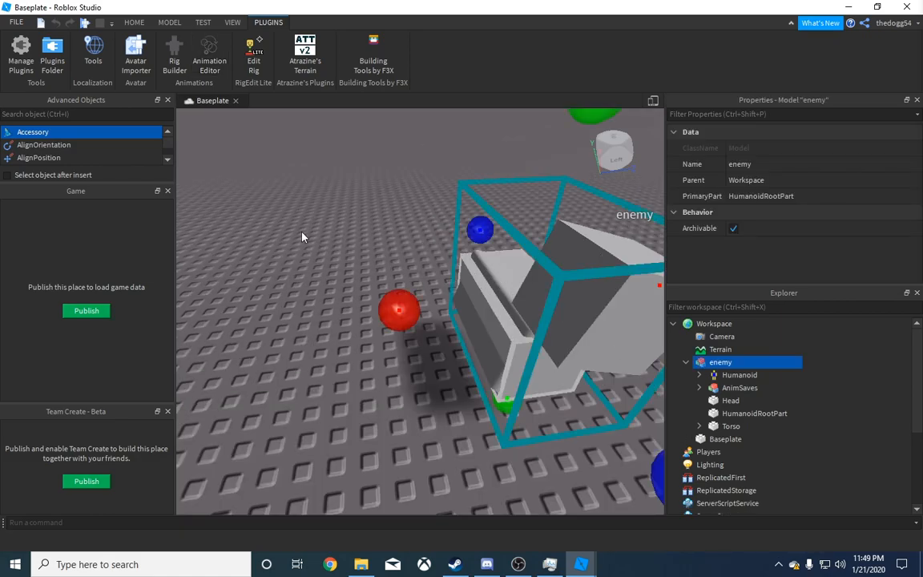
pyautogui.click(492, 335)
pyautogui.click(659, 377)
# Create a joint between the enemy's HumanoidRootPart and Torso with RigEdit Lite.
pyautogui.click(255, 58)
pyautogui.click(753, 414)
pyautogui.keyDown('ctrl'); pyautogui.click(731, 427); pyautogui.keyUp('ctrl')
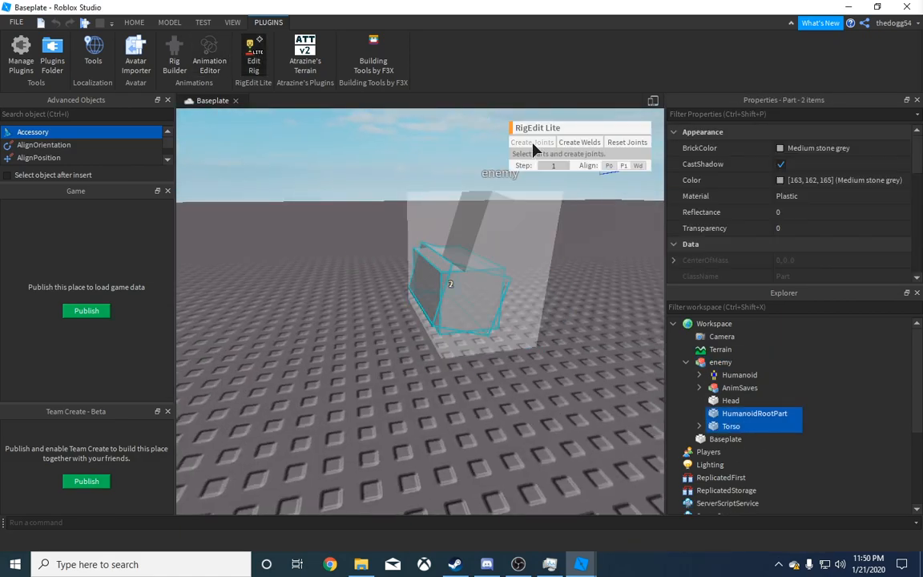
pyautogui.click(534, 145)
# Select the enemy's Torso and Head and rotate them together with the Rotate tool.
pyautogui.click(699, 427)
pyautogui.click(731, 426)
pyautogui.keyDown('ctrl'); pyautogui.click(731, 401); pyautogui.keyUp('ctrl')
pyautogui.click(134, 23)
pyautogui.click(181, 51)
pyautogui.moveTo(585, 282); pyautogui.dragTo(579, 242)
pyautogui.click(126, 51)
pyautogui.moveTo(513, 353)
pyautogui.mouseDown(button='right')
pyautogui.moveTo(530, 362)
pyautogui.moveTo(505, 353)
pyautogui.mouseUp(button='right')
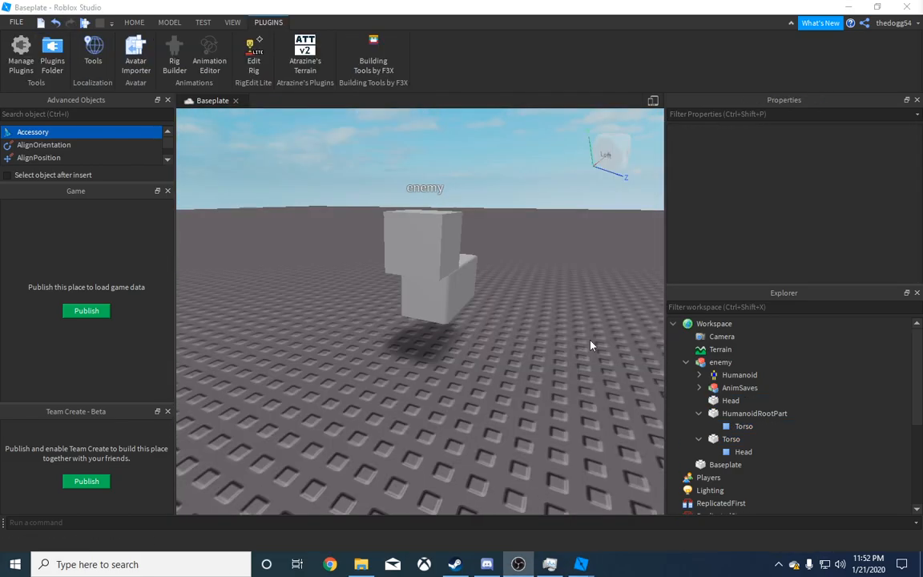
# Select the enemy model and examine it from several angles and distances.
pyautogui.click(450, 332)
pyautogui.click(460, 292)
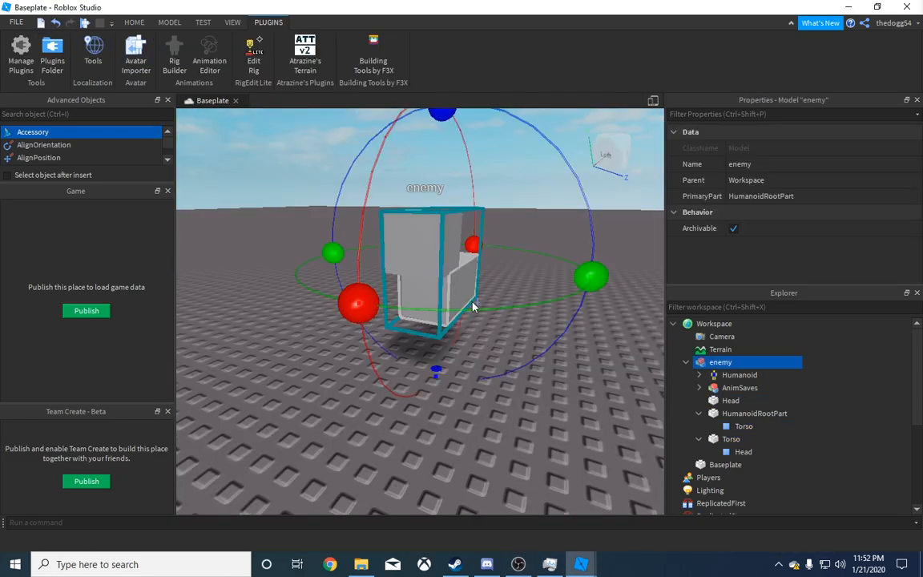
pyautogui.moveTo(468, 297); pyautogui.dragTo(473, 303, button='right')
pyautogui.scroll(3, 472, 303)
pyautogui.scroll(-4, 473, 303)
pyautogui.click(504, 364)
pyautogui.moveTo(504, 367); pyautogui.dragTo(505, 367, button='right')
pyautogui.press('a')
pyautogui.press('s')
pyautogui.press('d')
pyautogui.scroll(3, 505, 368)
pyautogui.click(365, 338)
pyautogui.moveTo(365, 338); pyautogui.dragTo(367, 339, button='right')
pyautogui.press('a')
pyautogui.press('d')
pyautogui.scroll(-4, 367, 340)
pyautogui.scroll(4, 367, 340)
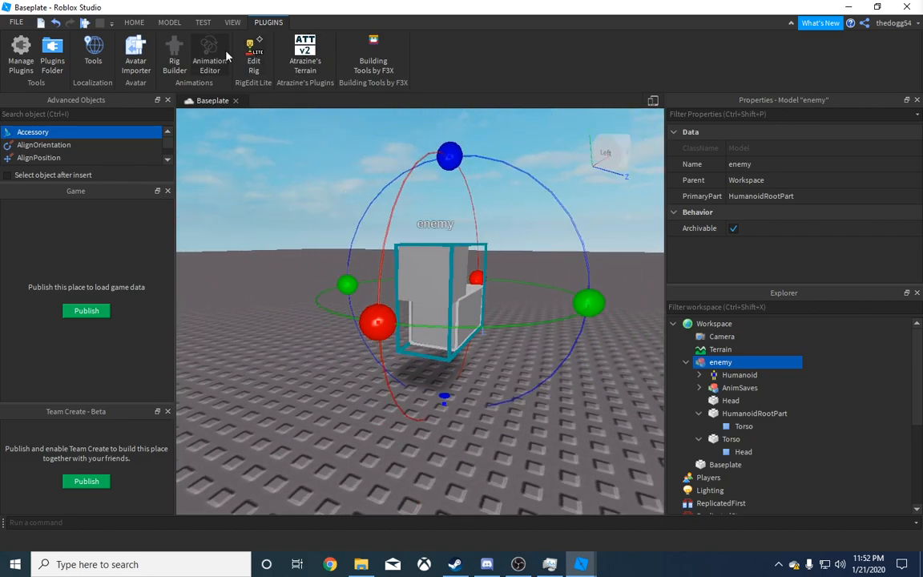
# Open the enemy in the Animation Editor and keyframe the Torso tilted one way at 0 and the opposite way at 0.25 seconds.
pyautogui.click(209, 60)
pyautogui.click(491, 332)
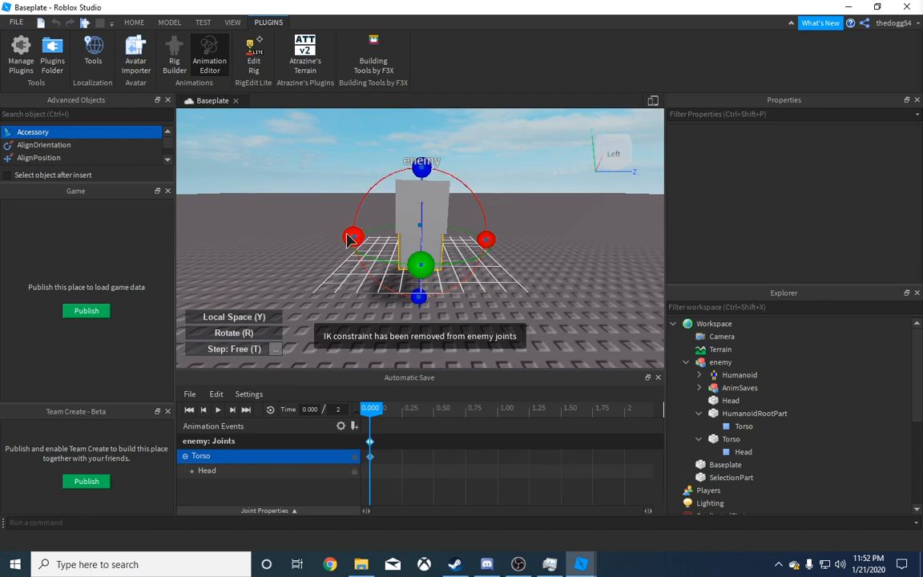
pyautogui.moveTo(351, 238); pyautogui.dragTo(319, 202)
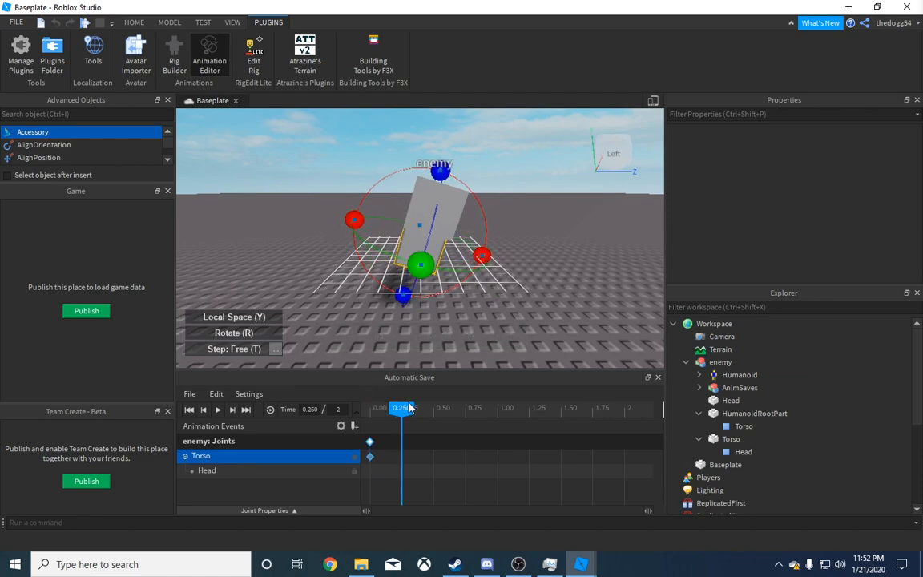
pyautogui.moveTo(359, 227); pyautogui.dragTo(360, 257)
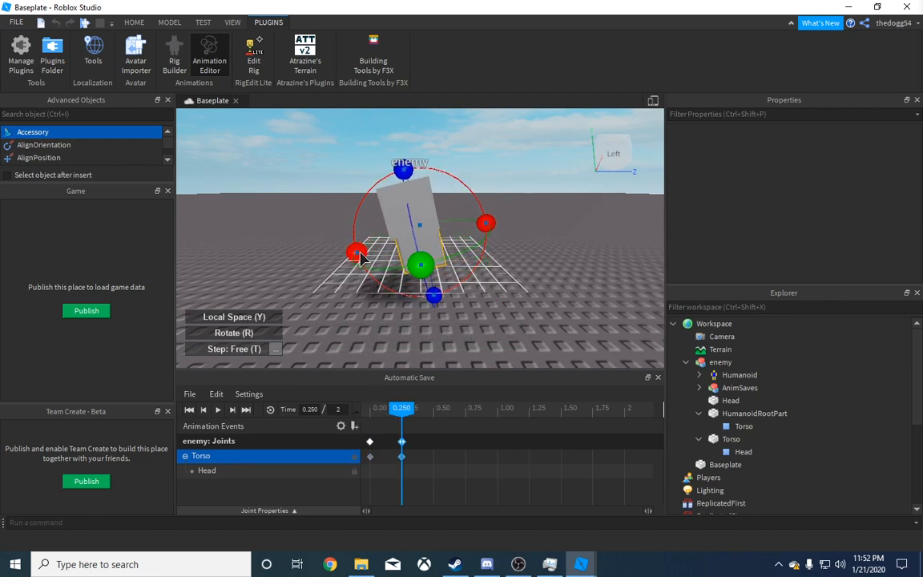
# Copy the Torso's starting keyframe to 0.50 seconds, play the animation and return the playhead to the start.
pyautogui.moveTo(424, 415); pyautogui.dragTo(345, 410)
pyautogui.click(438, 461)
pyautogui.hotkey('ctrl', 'v')
pyautogui.click(218, 413)
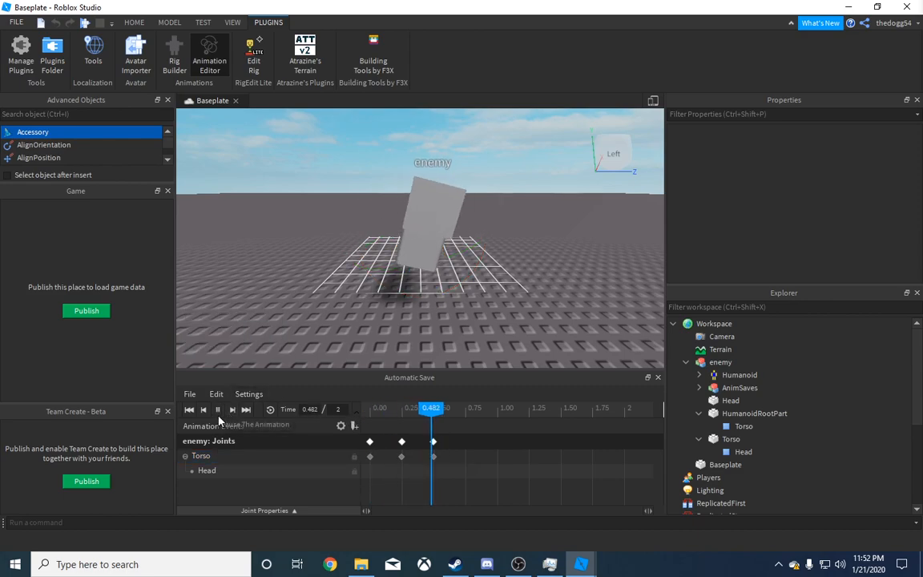
pyautogui.moveTo(500, 436); pyautogui.dragTo(368, 437)
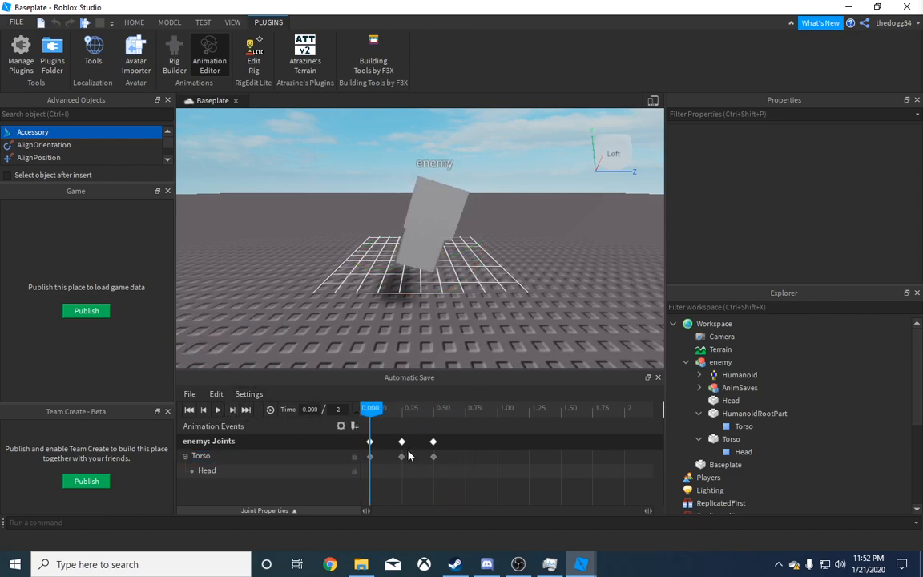
# Copy the Torso's 0.25-second keyframe to 0.75 seconds and its 0.50-second keyframe to 1.00 second.
pyautogui.click(401, 444)
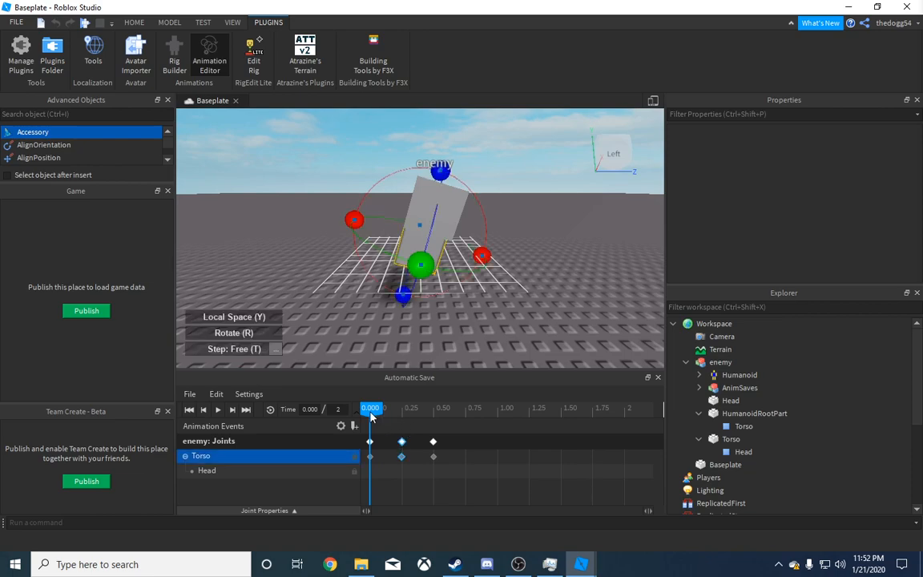
pyautogui.hotkey('ctrl', 'v')
pyautogui.moveTo(468, 422); pyautogui.dragTo(304, 421)
pyautogui.moveTo(380, 417); pyautogui.dragTo(498, 419)
pyautogui.hotkey('ctrl', 'v')
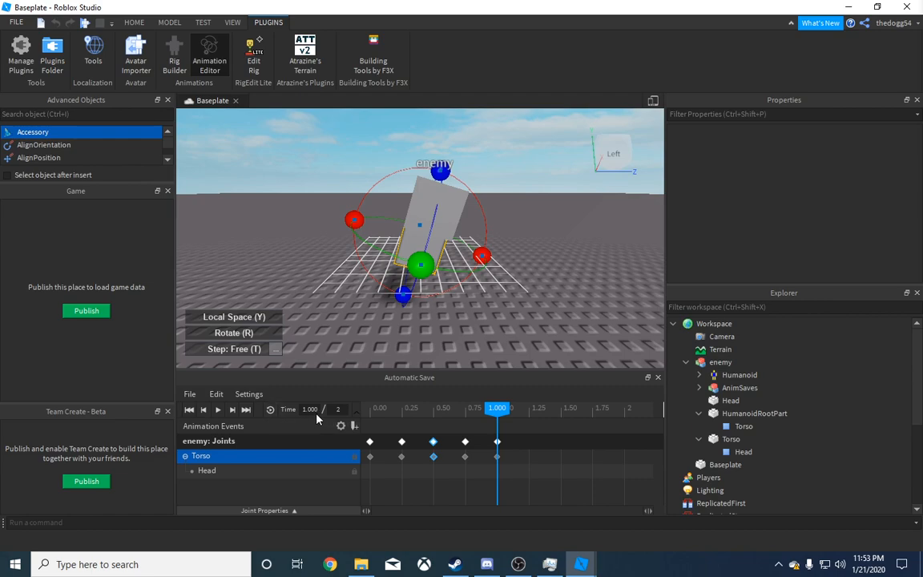
# Set the animation length to 1 second and play it back from the start.
pyautogui.write('1')
pyautogui.press('Return')
pyautogui.moveTo(630, 411); pyautogui.dragTo(256, 416)
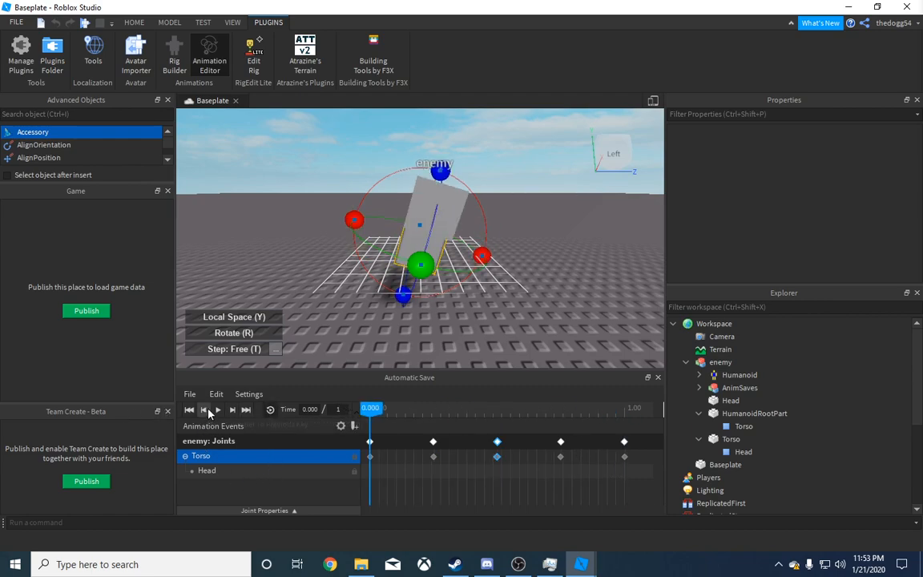
pyautogui.click(217, 409)
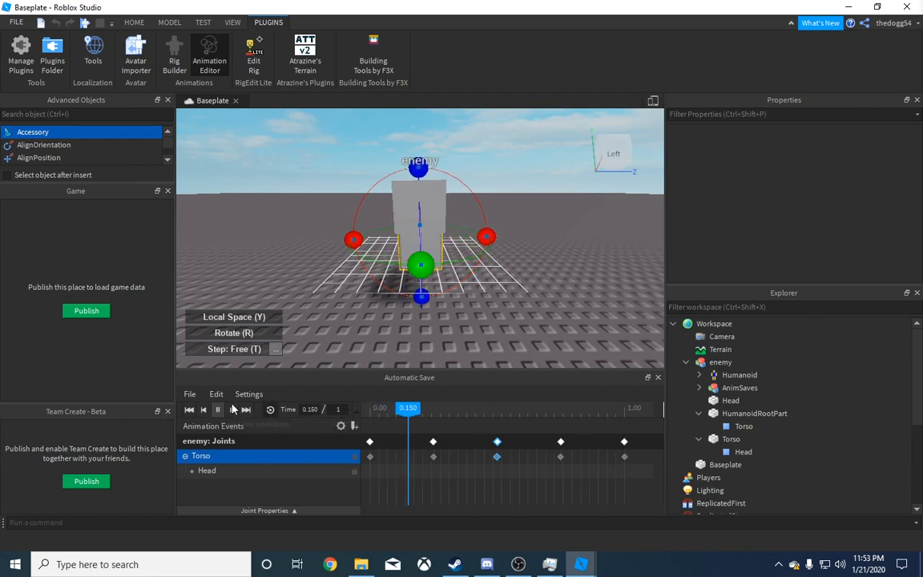
pyautogui.click(572, 274)
pyautogui.moveTo(573, 274); pyautogui.dragTo(573, 278, button='right')
pyautogui.press('d')
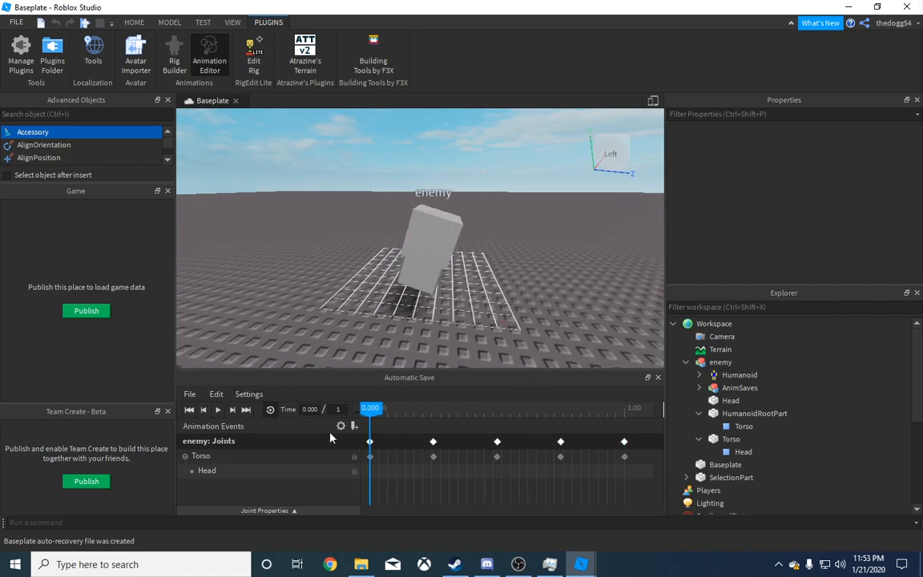
# Examine the enemy's tilted pose from different angles and distances.
pyautogui.moveTo(386, 231); pyautogui.dragTo(385, 231, button='right')
pyautogui.scroll(3, 385, 231)
pyautogui.scroll(-4, 386, 230)
pyautogui.scroll(4, 393, 241)
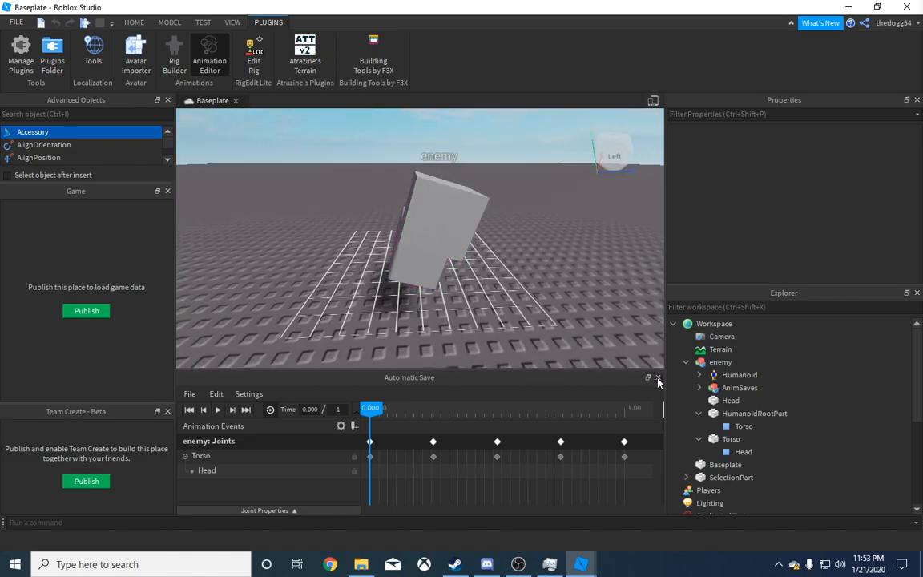
pyautogui.scroll(3, 423, 244)
pyautogui.moveTo(423, 245); pyautogui.dragTo(422, 266, button='right')
pyautogui.scroll(-4, 423, 244)
pyautogui.scroll(2, 423, 245)
# Export the animation to Roblox as a new asset named "test" and finish the upload.
pyautogui.click(198, 397)
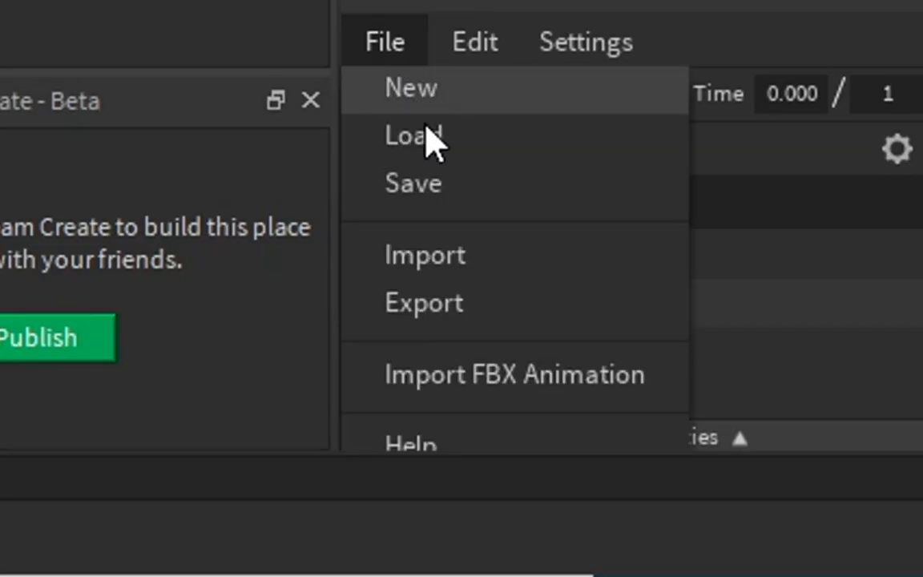
pyautogui.click(437, 309)
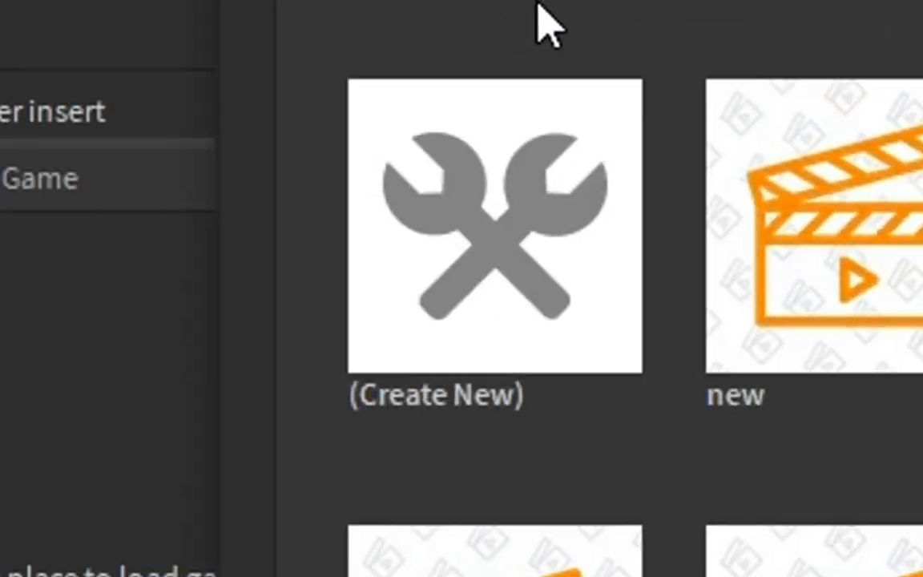
pyautogui.click(457, 177)
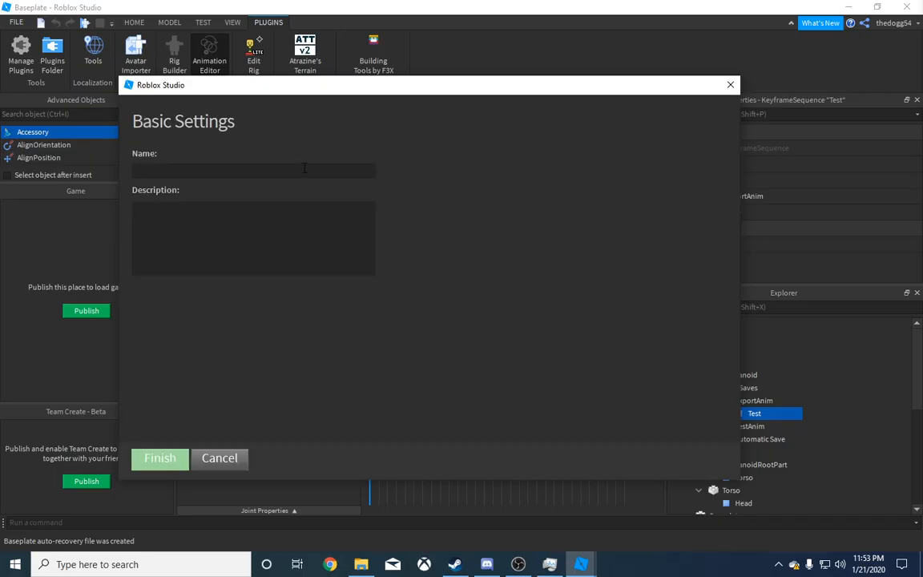
pyautogui.press('Return')
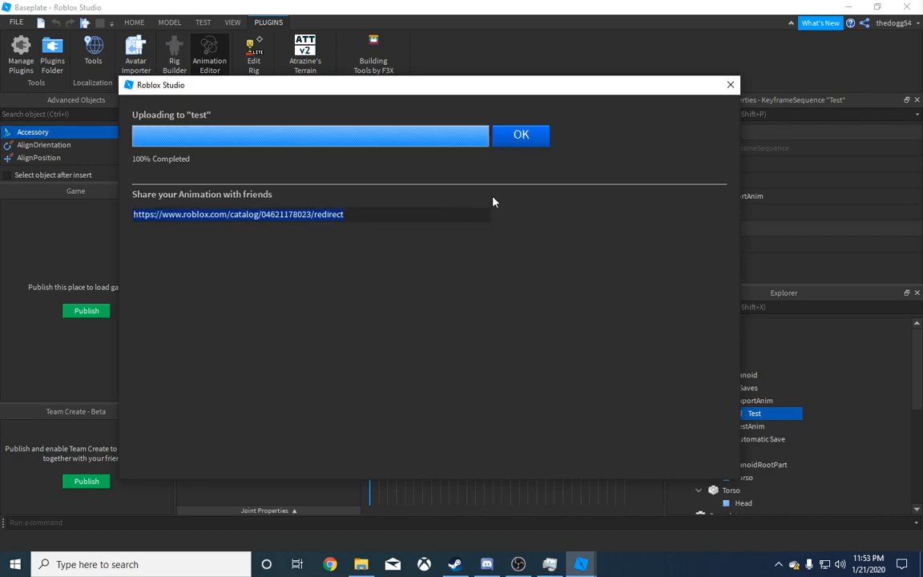
pyautogui.click(523, 136)
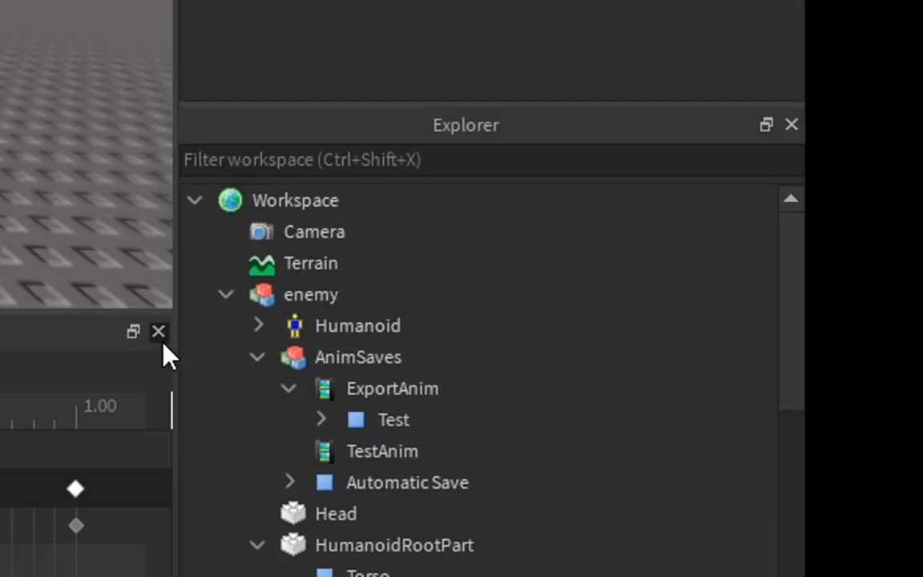
# Close the Animation Editor and delete the AnimSaves model from the enemy.
pyautogui.click(658, 378)
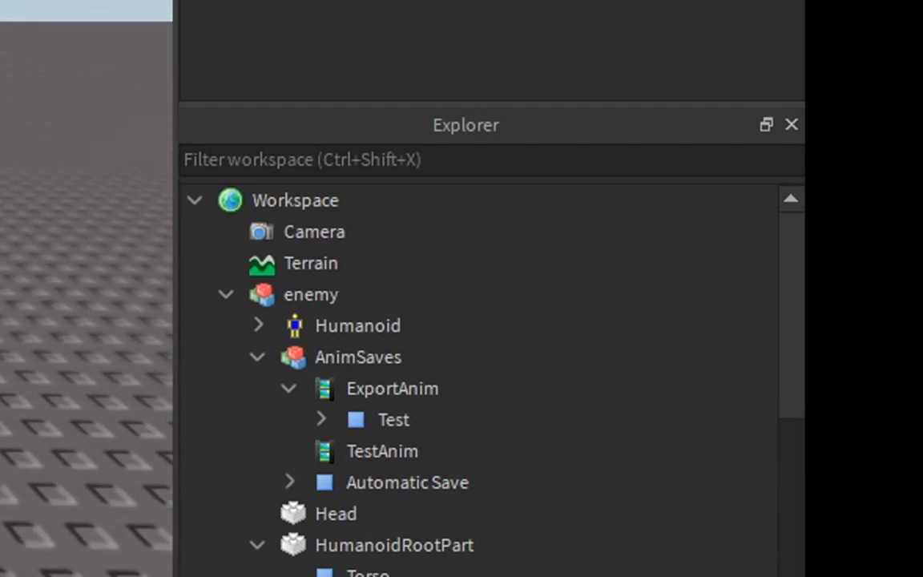
pyautogui.click(322, 363)
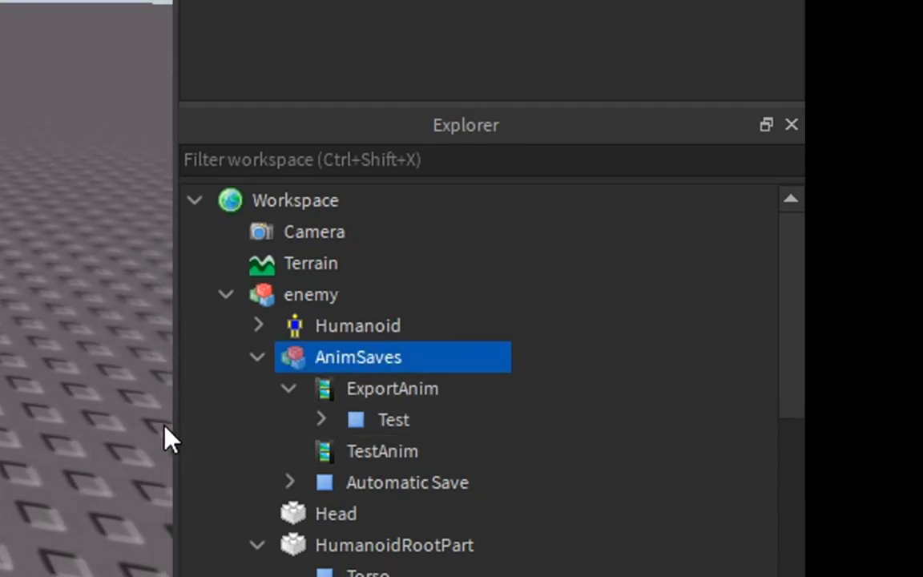
pyautogui.press('Delete')
pyautogui.moveTo(88, 320)
pyautogui.mouseDown(button='right')
pyautogui.moveTo(88, 265)
pyautogui.moveTo(88, 320)
pyautogui.moveTo(104, 329)
pyautogui.mouseUp(button='right')
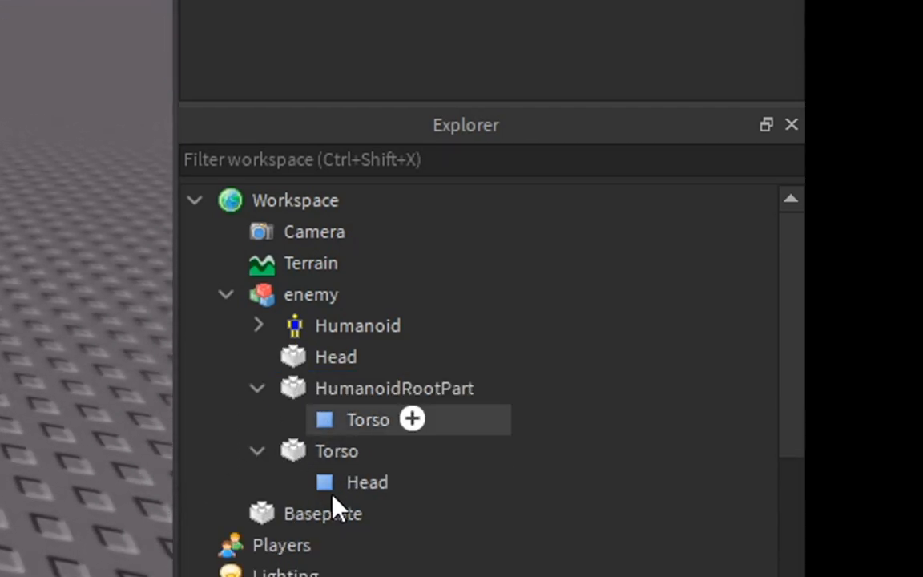
# Insert an Animation object into the enemy's Humanoid.
pyautogui.click(265, 329)
pyautogui.click(258, 326)
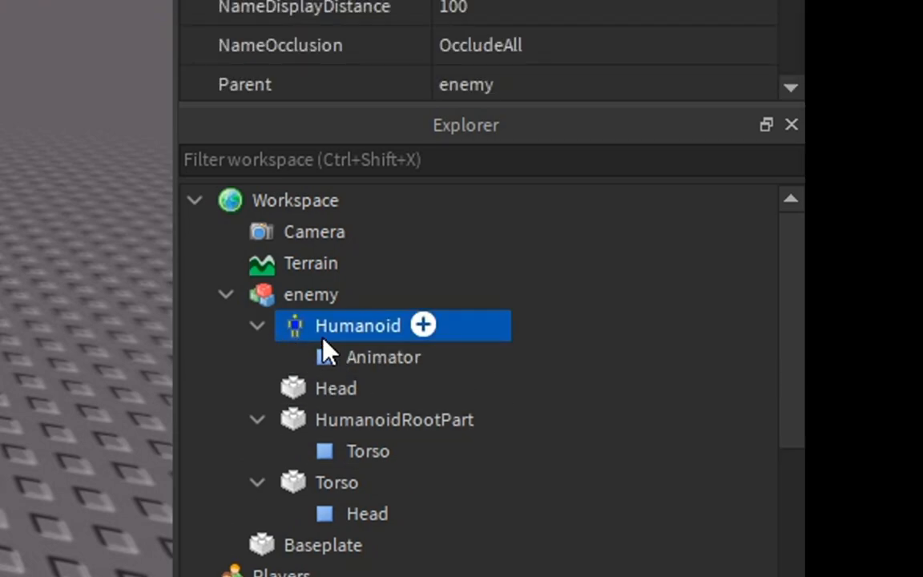
pyautogui.rightClick(322, 327)
pyautogui.moveTo(430, 0)
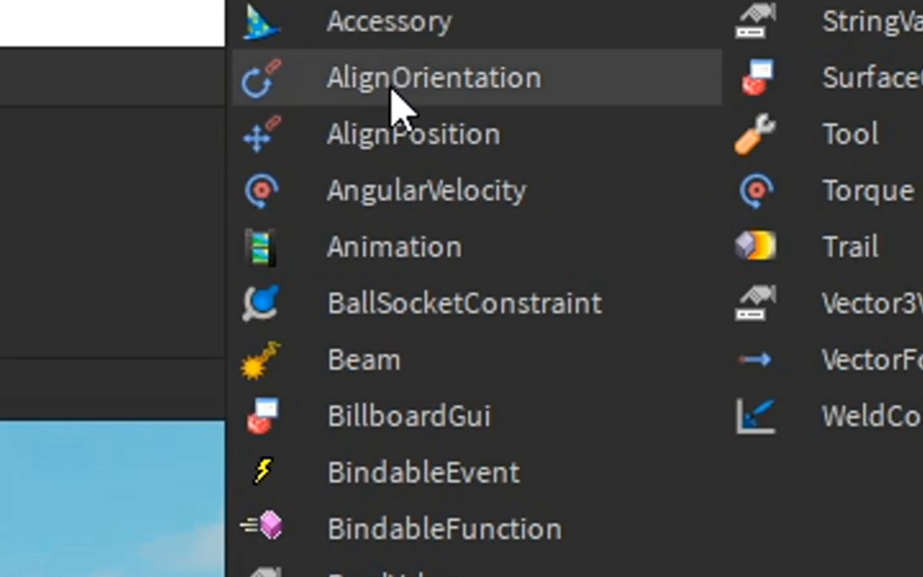
pyautogui.click(520, 65)
pyautogui.click(739, 388)
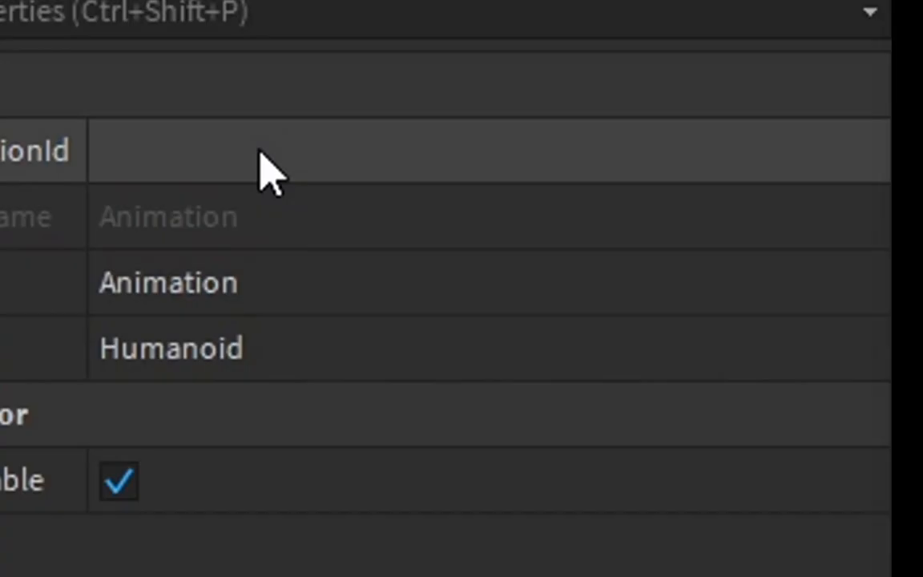
pyautogui.click(265, 168)
pyautogui.hotkey('ctrl', 'v')
pyautogui.moveTo(561, 151); pyautogui.dragTo(90, 152)
pyautogui.press('BackSpace')
pyautogui.moveTo(367, 152); pyautogui.dragTo(251, 178)
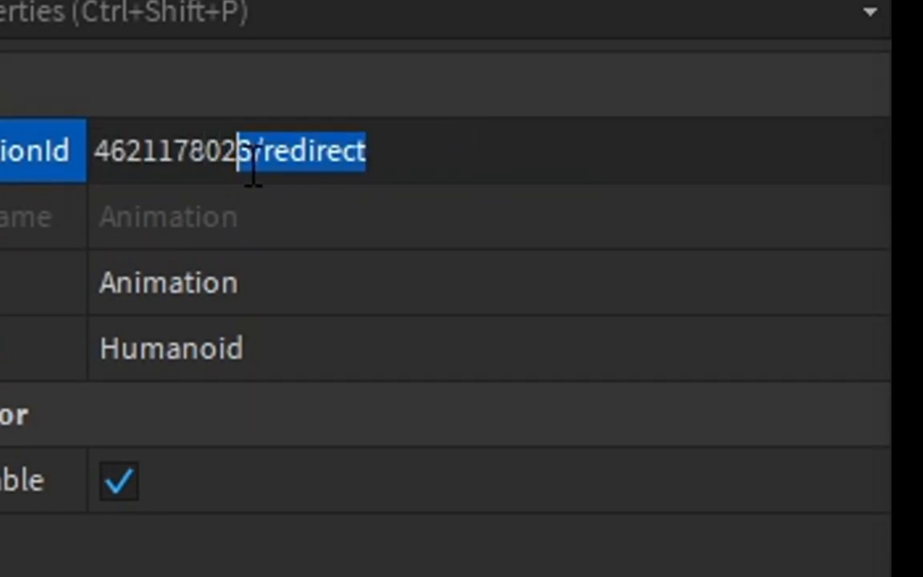
pyautogui.press('BackSpace')
pyautogui.press('Return')
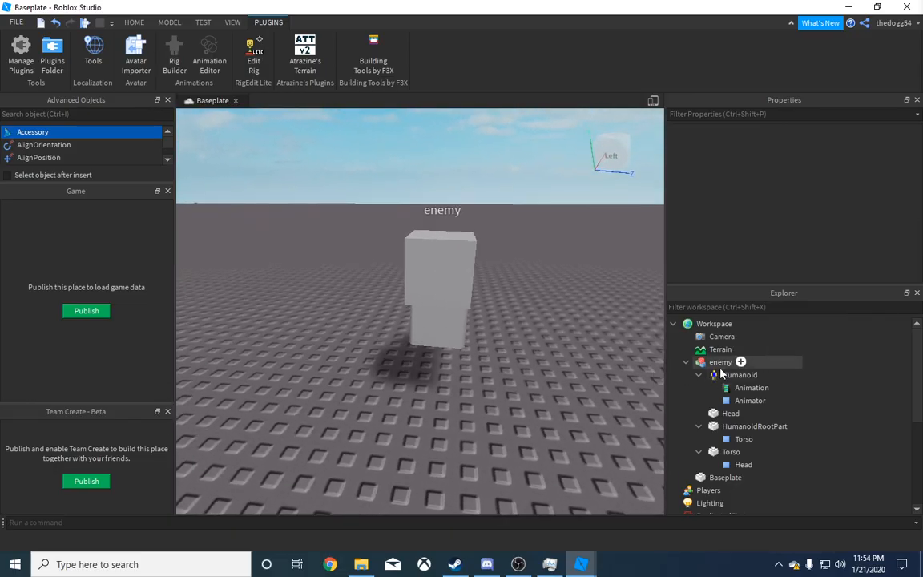
# Collapse the enemy's child objects in the hierarchy and insert a Script named walk into the enemy model.
pyautogui.click(738, 375)
pyautogui.click(700, 376)
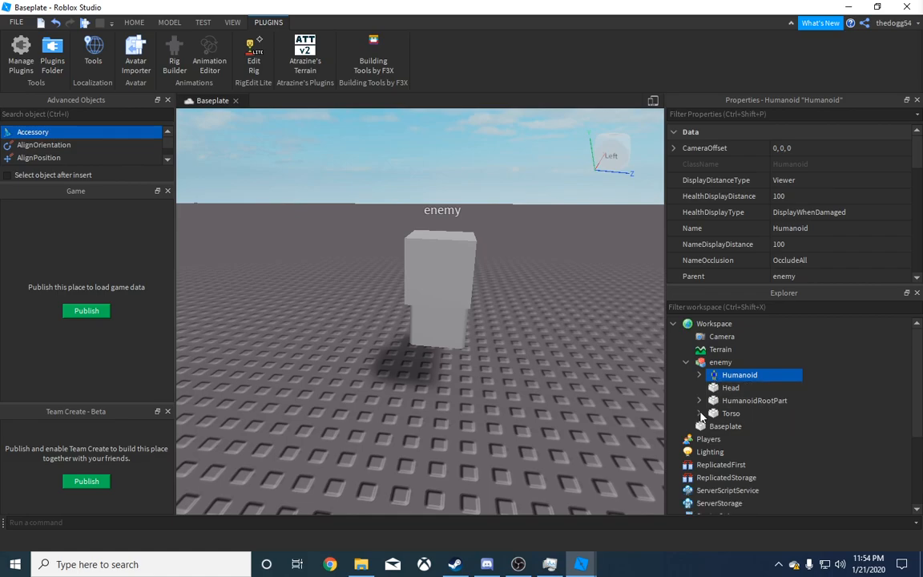
pyautogui.moveTo(508, 386); pyautogui.dragTo(506, 381, button='right')
pyautogui.click(374, 341)
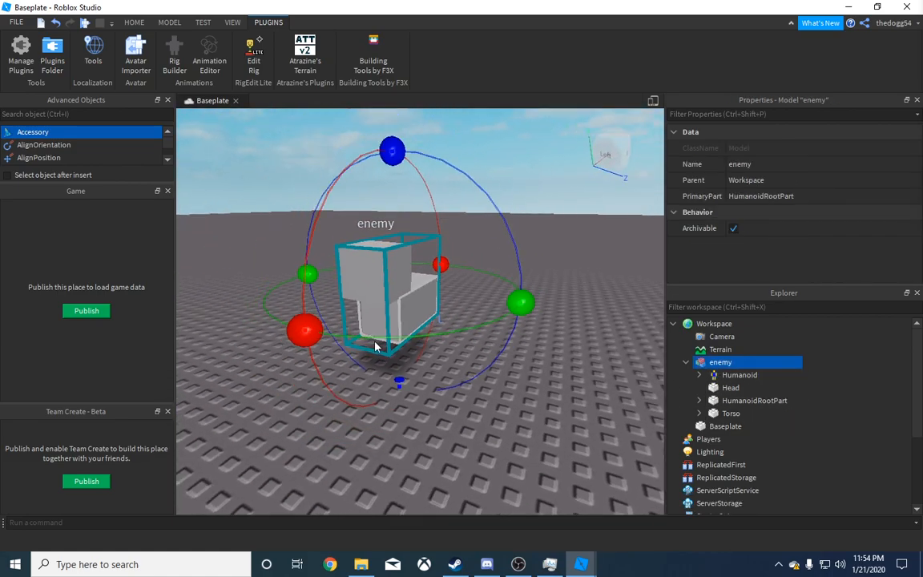
pyautogui.moveTo(375, 340); pyautogui.dragTo(385, 353, button='right')
pyautogui.click(531, 464)
pyautogui.moveTo(531, 465); pyautogui.dragTo(529, 462, button='right')
pyautogui.click(461, 362)
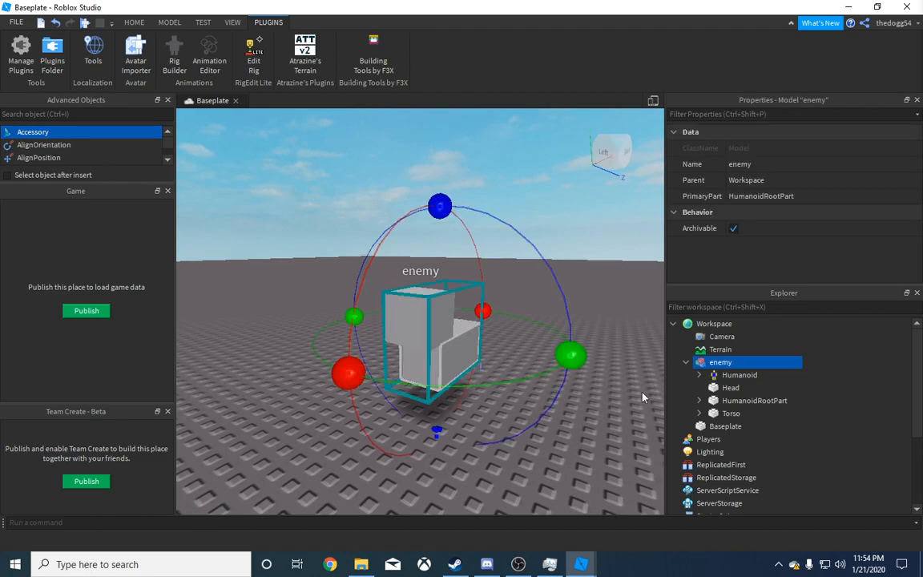
pyautogui.rightClick(731, 365)
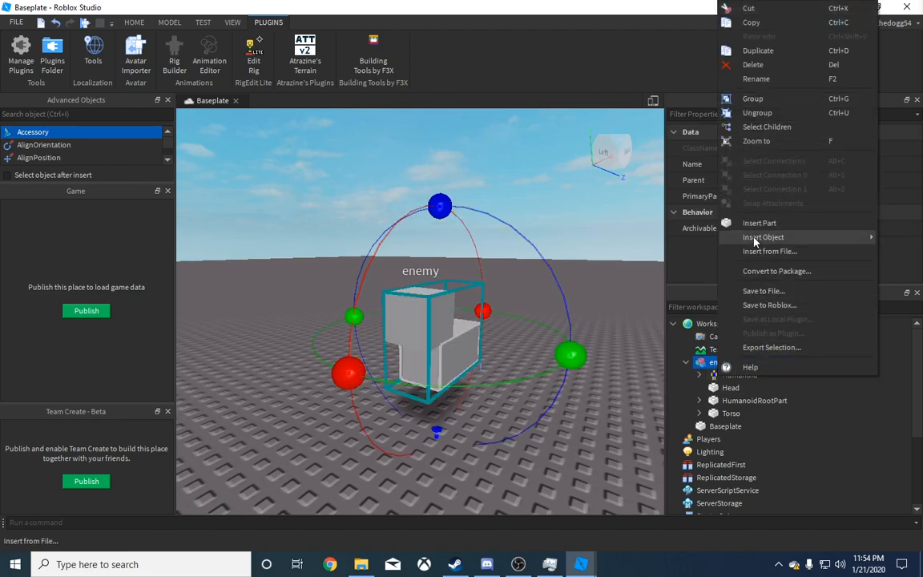
pyautogui.moveTo(746, 240)
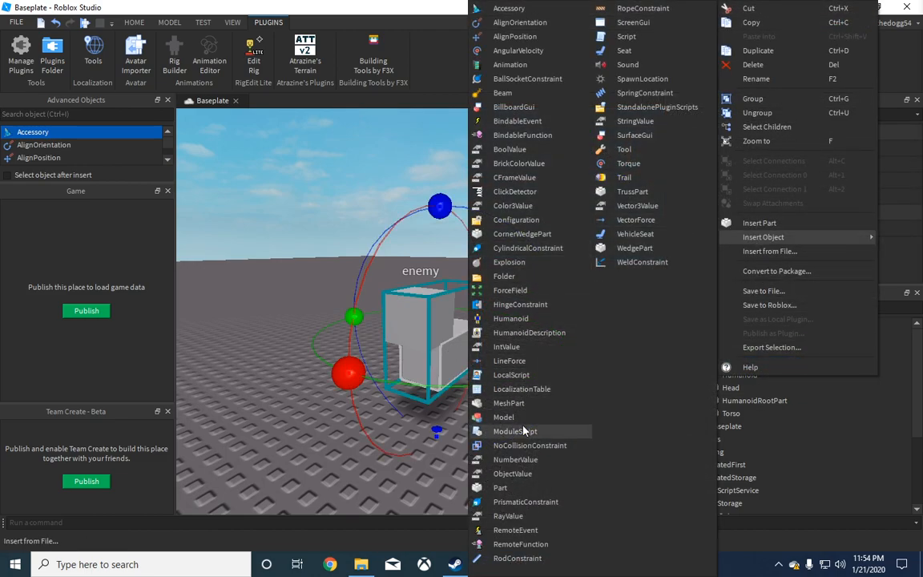
pyautogui.click(608, 37)
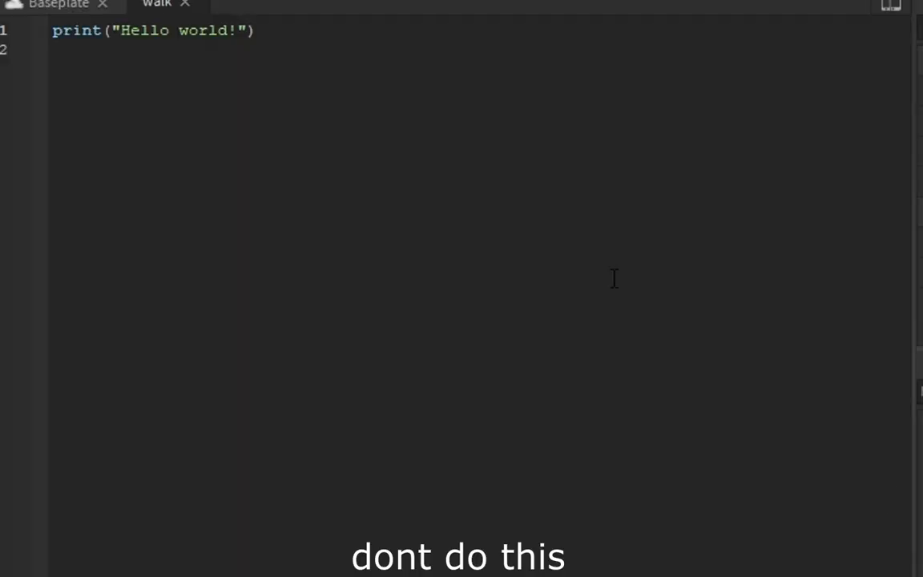
# Write a loop over game.Players:GetChildren() that finds each player's character in Workspace and prints its Name, and playtest it.
pyautogui.write('for i,v in pairs(game.Players:GetChildren()))do')
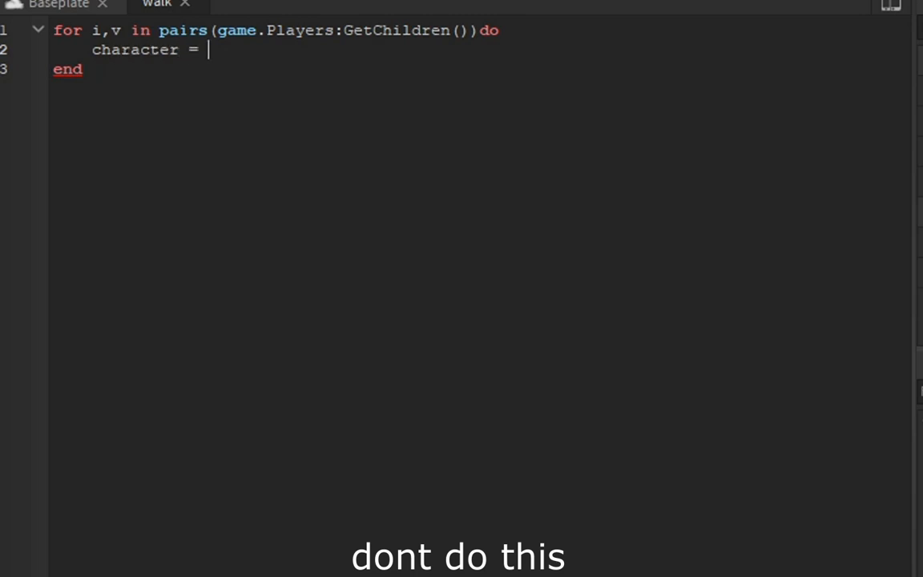
pyautogui.write('.Workspace:FindFirstChild(v.Name)')
pyautogui.press('Return')
pyautogui.write('print()')
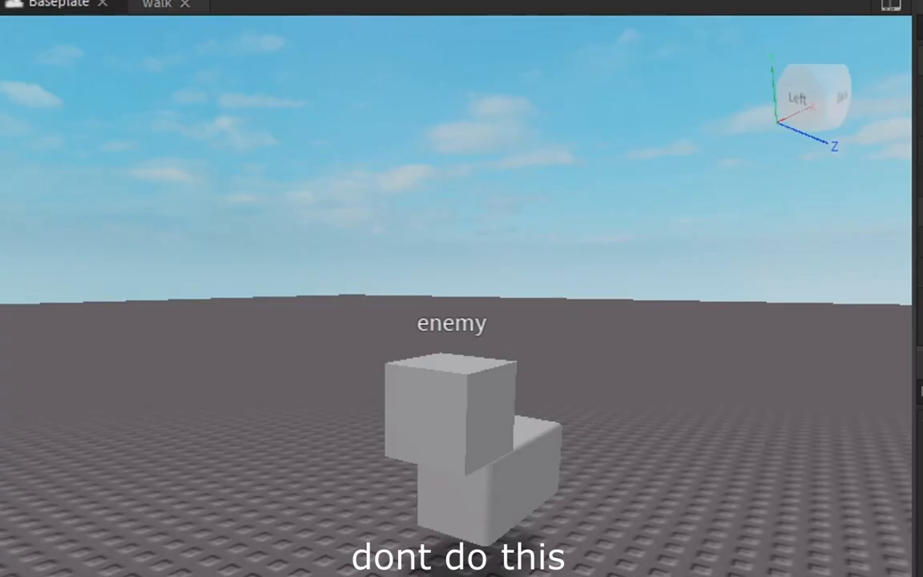
pyautogui.press('F5')
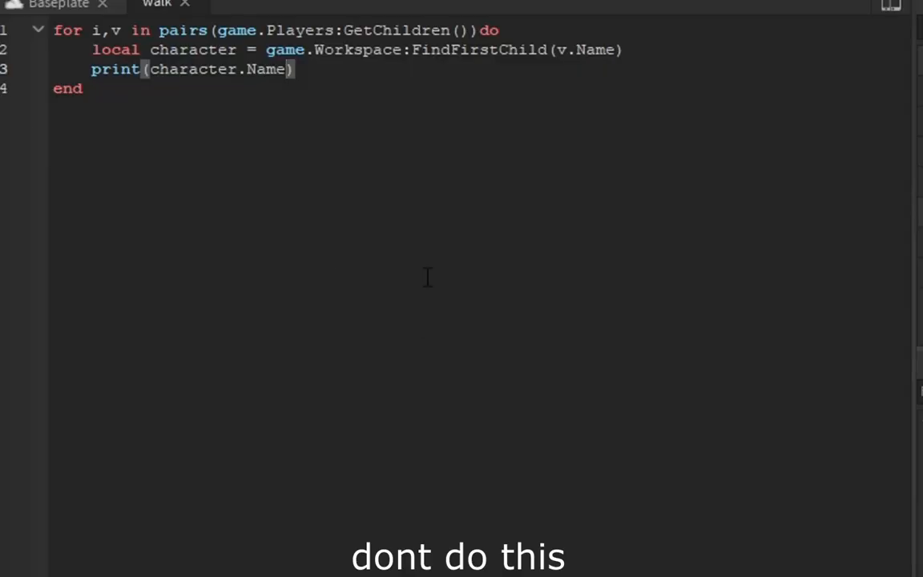
# Replace FindFirstChild with WaitForChild in the character lookup and write script.Parent.Head.Touched:Connect(function()) as the condition of a new if statement.
pyautogui.write('WaitForChild')
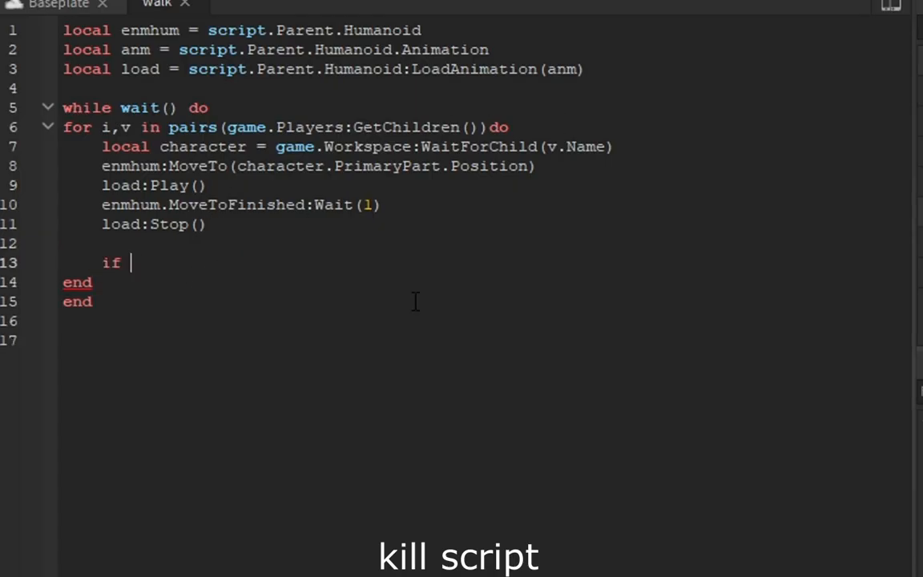
pyautogui.write('.Head.to')
pyautogui.press('Tab')
pyautogui.write(':Connect(function()')
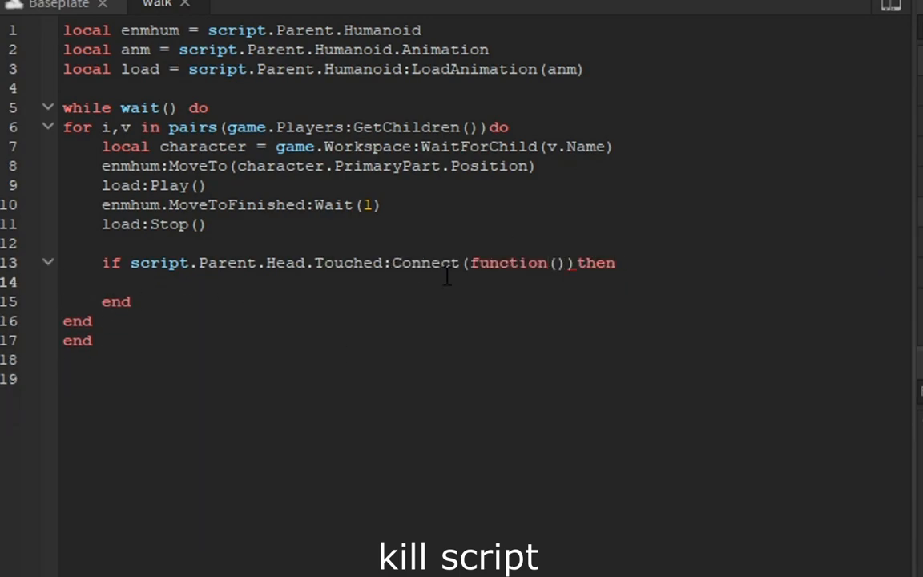
# Remove the surrounding if, then and do keywords so the Head.Touched:Connect(function()) call stands as its own block.
pyautogui.hotkey('ctrl', 'z')
pyautogui.hotkey('ctrl', 'z')
pyautogui.moveTo(568, 262); pyautogui.dragTo(632, 262)
pyautogui.press('BackSpace')
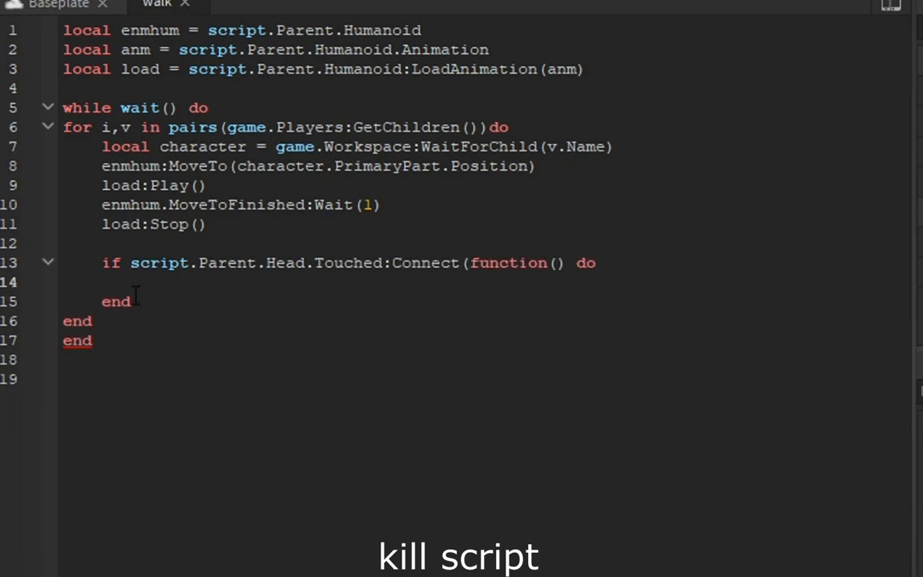
pyautogui.click(133, 266)
pyautogui.press('BackSpace')
pyautogui.press('BackSpace')
pyautogui.press('BackSpace')
pyautogui.click(563, 271)
pyautogui.press('BackSpace')
pyautogui.press('BackSpace')
pyautogui.press('BackSpace')
pyautogui.press('Return')
# Add a hit parameter to the Touched function and write an if statement inside it comparing hit.Parent.Name with the character.
pyautogui.click(526, 266)
pyautogui.write('hit')
pyautogui.click(478, 290)
pyautogui.write('character')
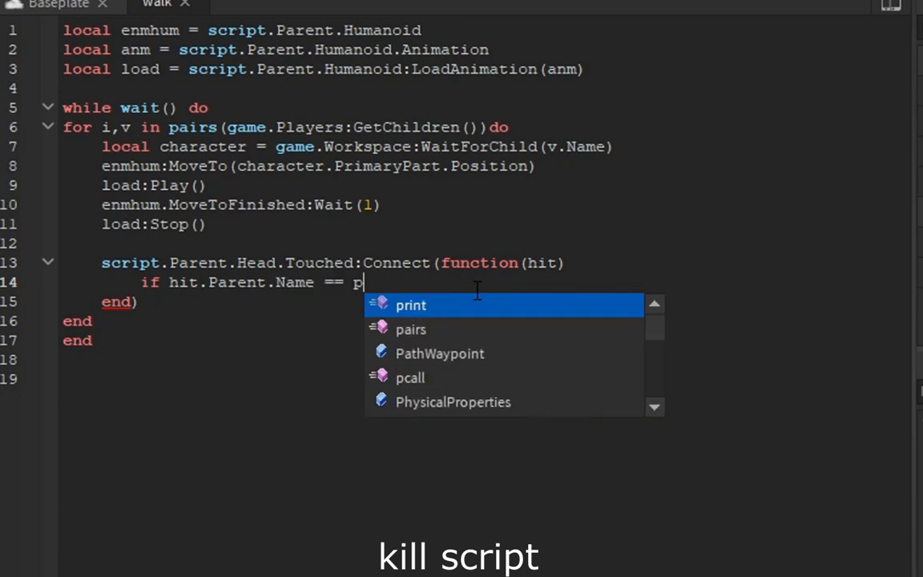
pyautogui.write('=')
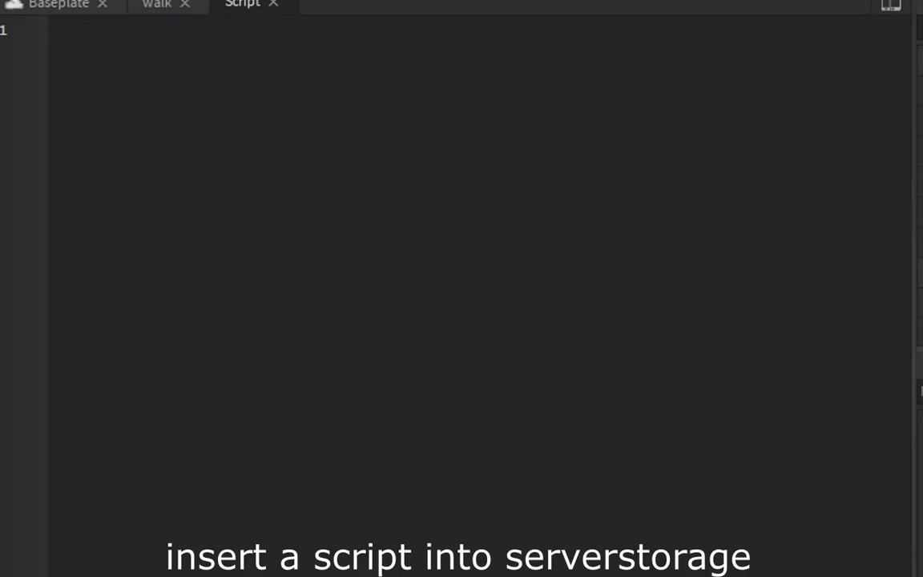
# In the new script, write a while wait(5) loop that clones "enemy" from ReplicatedStorage and parents the clone to game.Workspace.
pyautogui.write('while wait(5) do')
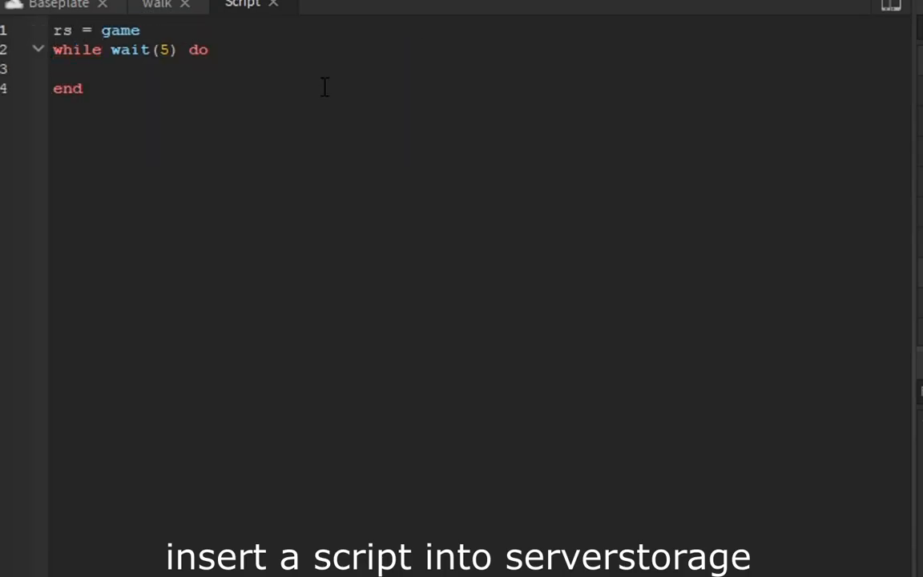
pyautogui.write(':GetService("ReplicatedStorage")')
pyautogui.click(446, 73)
pyautogui.write('rs:FindFirstChild("ene')
pyautogui.write('my')
pyautogui.press('Home')
pyautogui.write('local clone =')
pyautogui.click(546, 64)
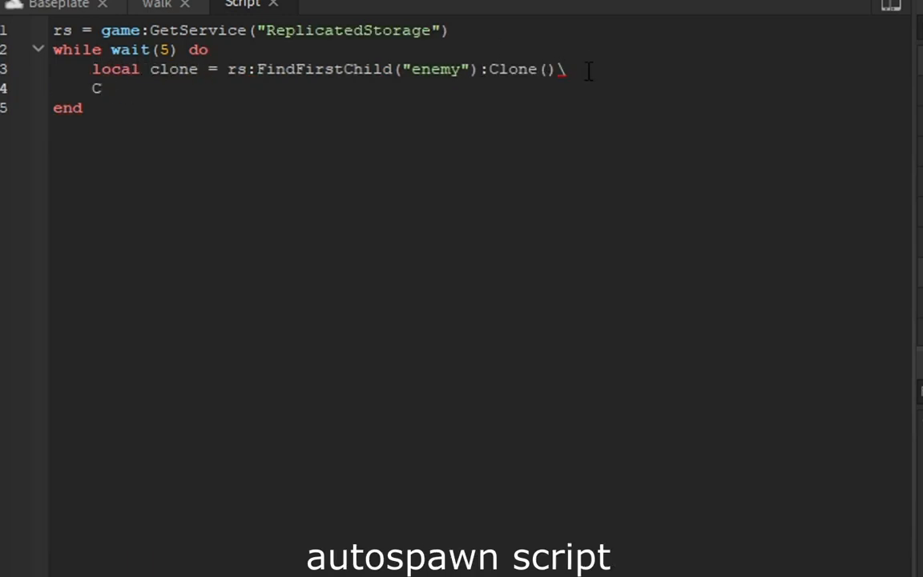
pyautogui.write('clone.Parent = game.Workspace')
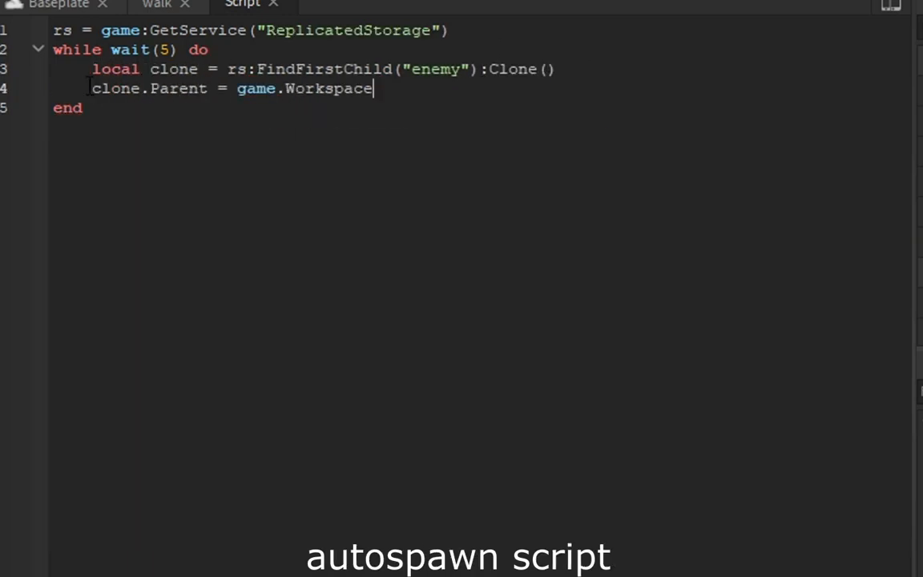
# Playtest the place and examine from several camera angles how the enemies spawn and follow the player character.
pyautogui.press('F5')
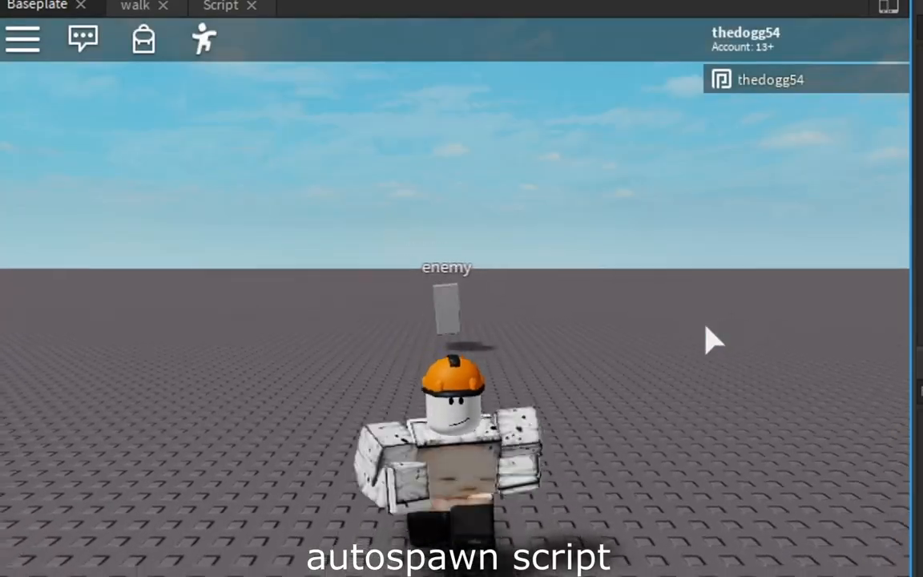
pyautogui.moveTo(647, 369); pyautogui.dragTo(647, 369, button='right')
pyautogui.moveTo(567, 367); pyautogui.dragTo(588, 393, button='right')
pyautogui.scroll(-5, 559, 425)
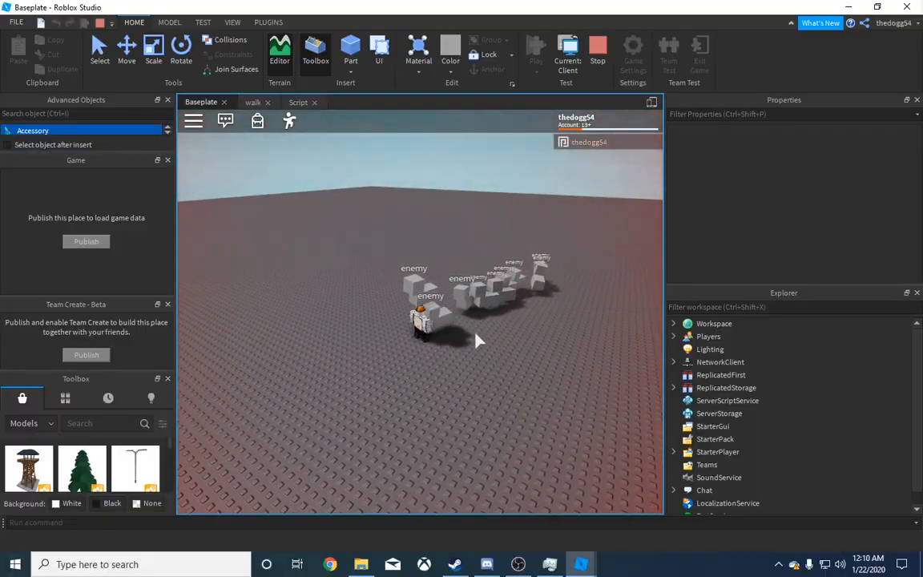
pyautogui.moveTo(466, 324); pyautogui.dragTo(466, 324, button='right')
pyautogui.moveTo(501, 271); pyautogui.dragTo(501, 271, button='right')
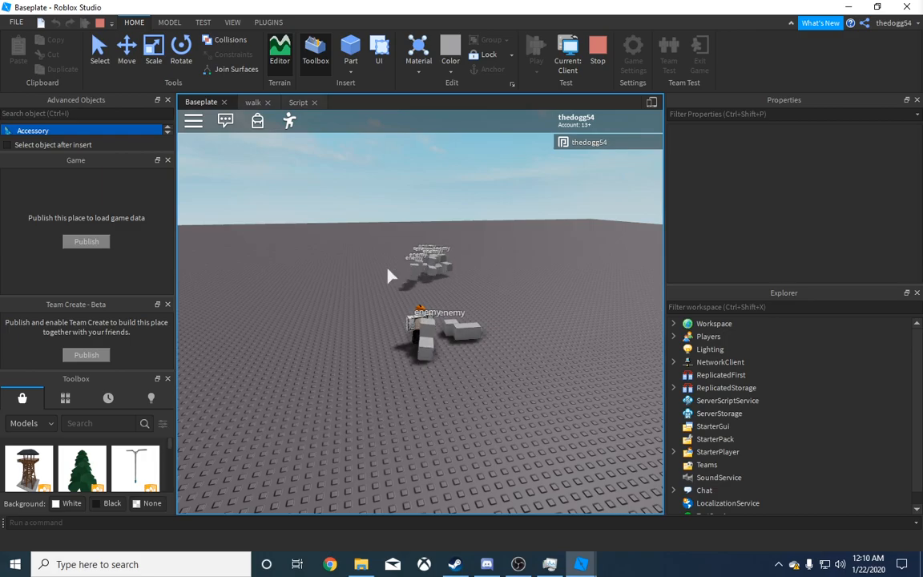